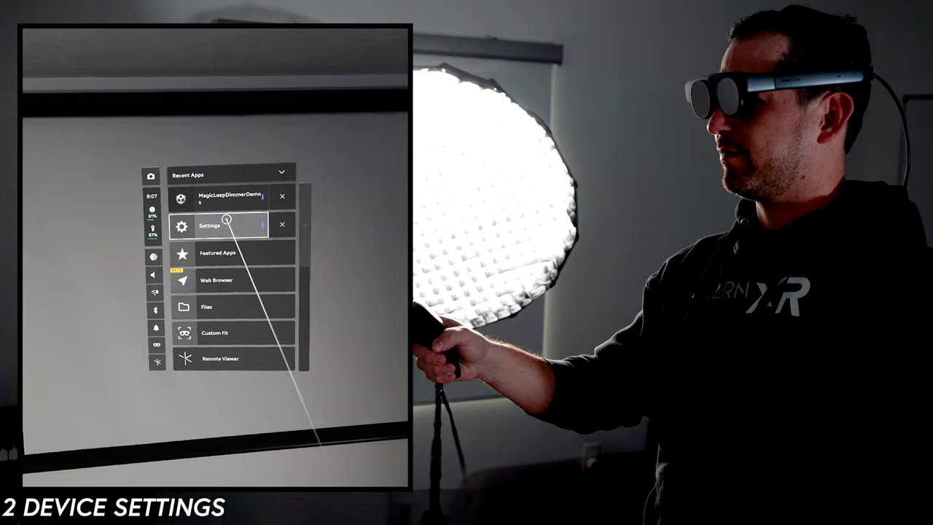
Open the headset's Display settings, try raising Global Dimming and return it to its minimum.
scroll(226, 233, "down", 4)
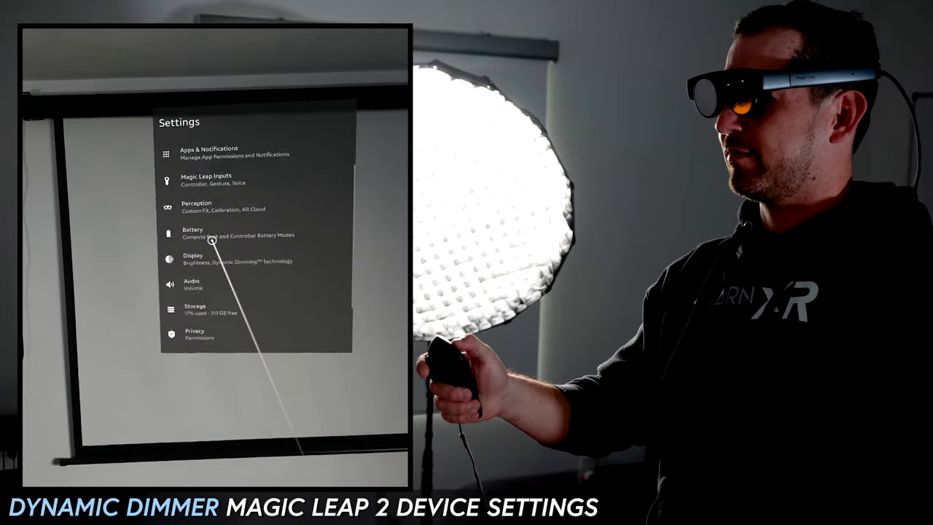
left_click(213, 212)
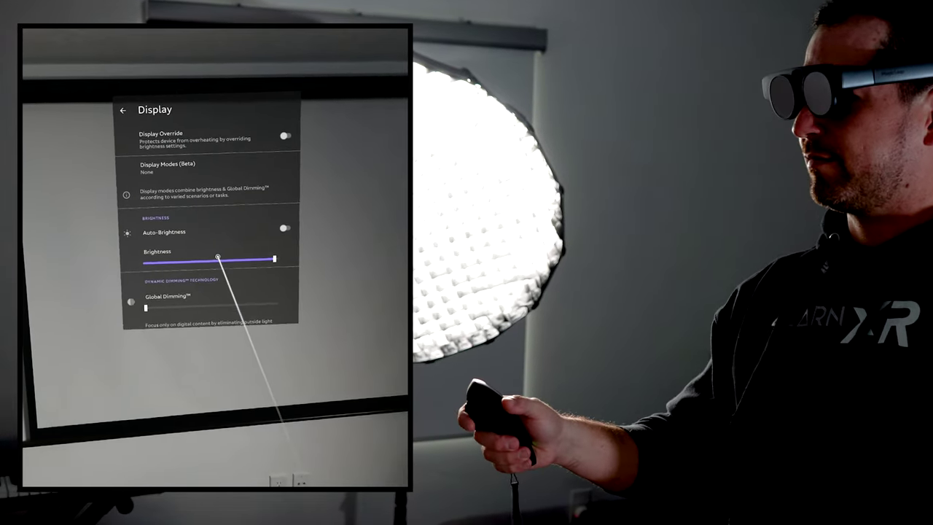
left_click_drag(198, 268, 191, 274)
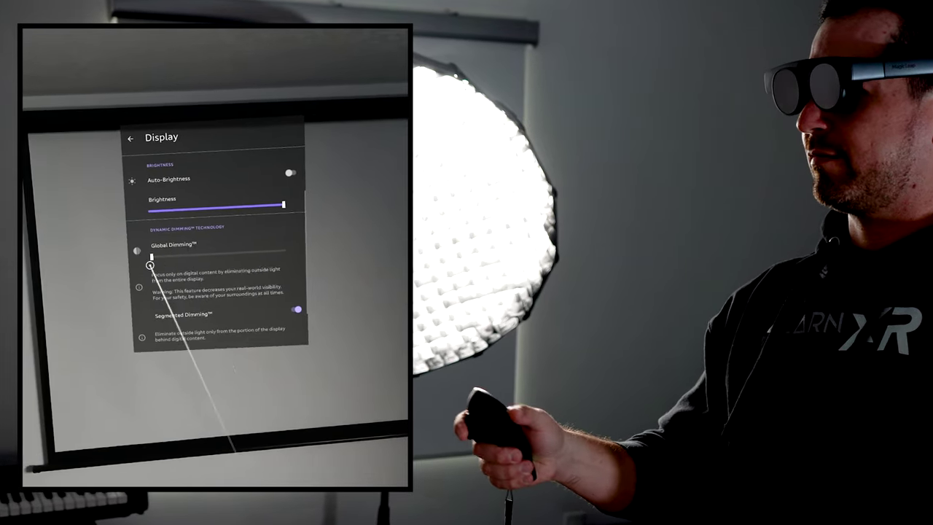
mouse_move(217, 258)
left_mouse_down()
mouse_move(237, 256)
mouse_move(221, 255)
left_mouse_up()
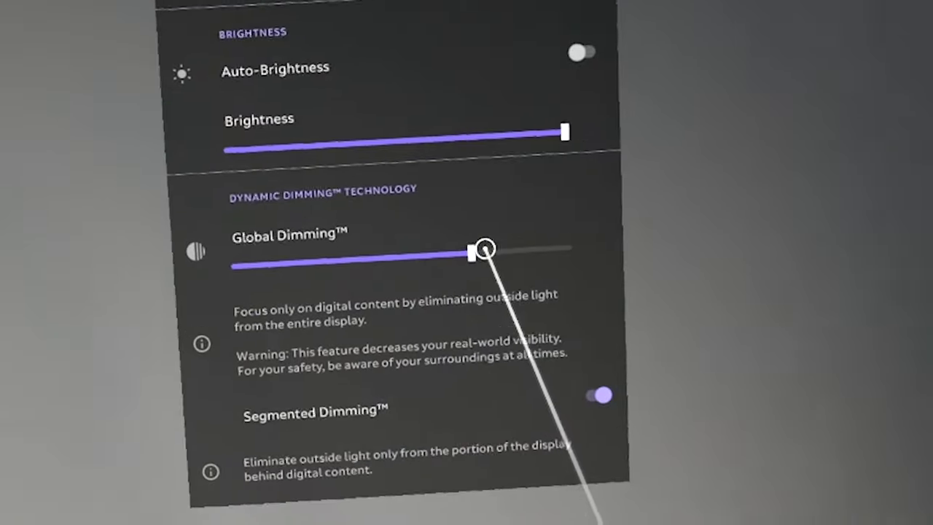
left_click_drag(366, 256, 251, 261)
Switch Segmented Dimming off and back on, and return to the main Settings list.
scroll(371, 354, "down", 2)
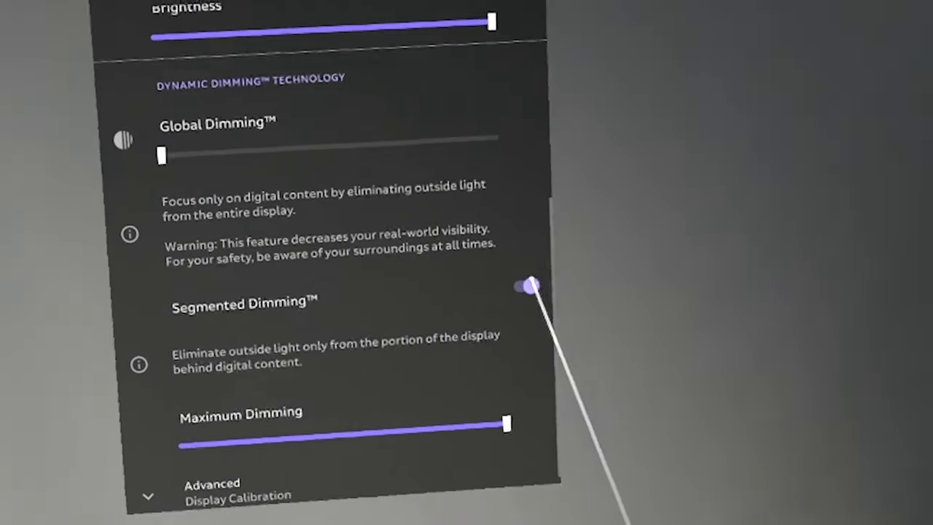
left_click(531, 280)
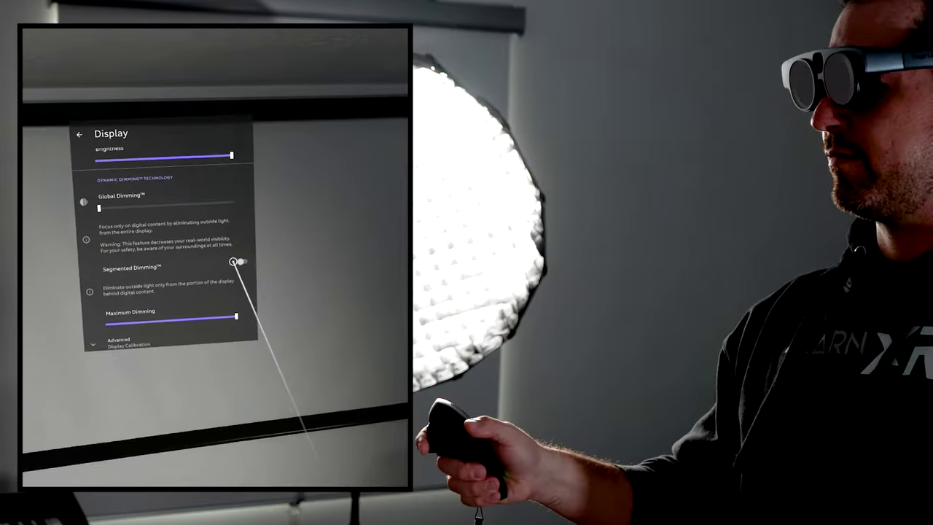
left_click(235, 261)
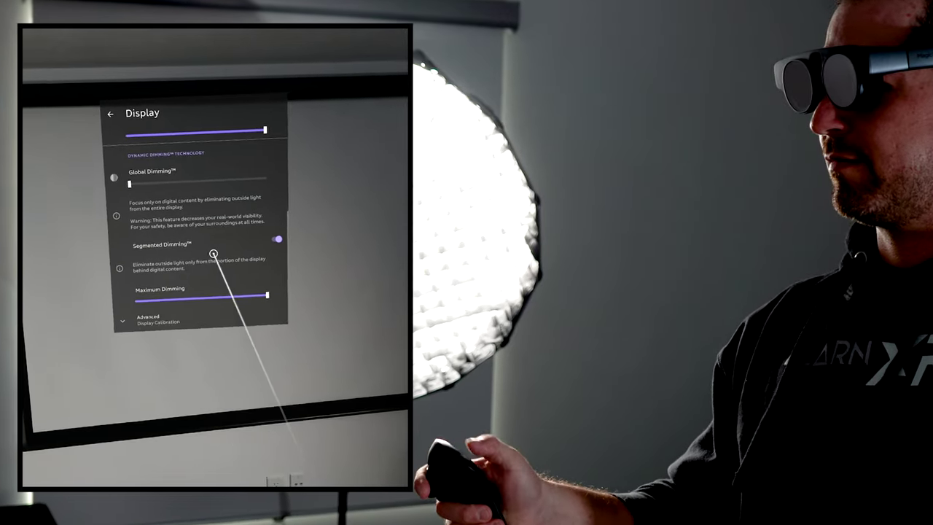
left_click(150, 134)
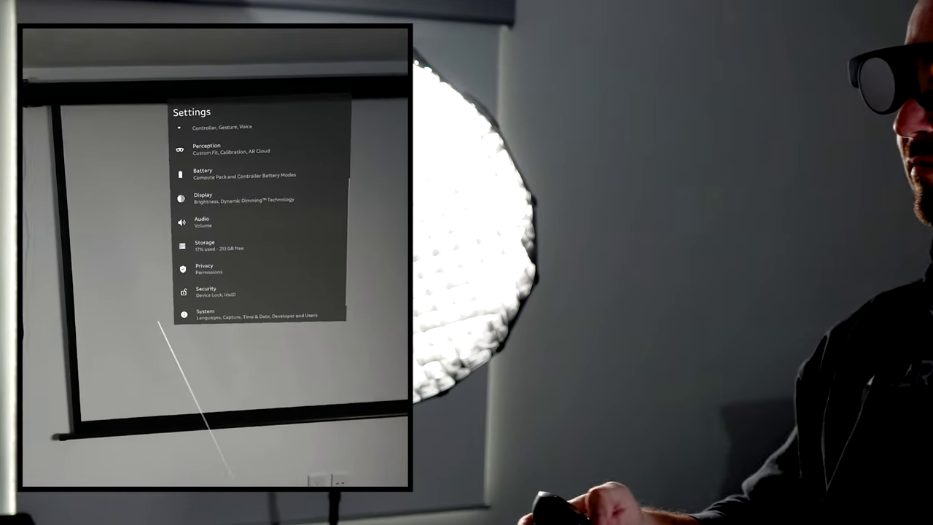
Apply the Immersive display mode from the home menu's quick Display controls, and close them after viewing the brightness adjustments.
scroll(248, 262, "down", 1)
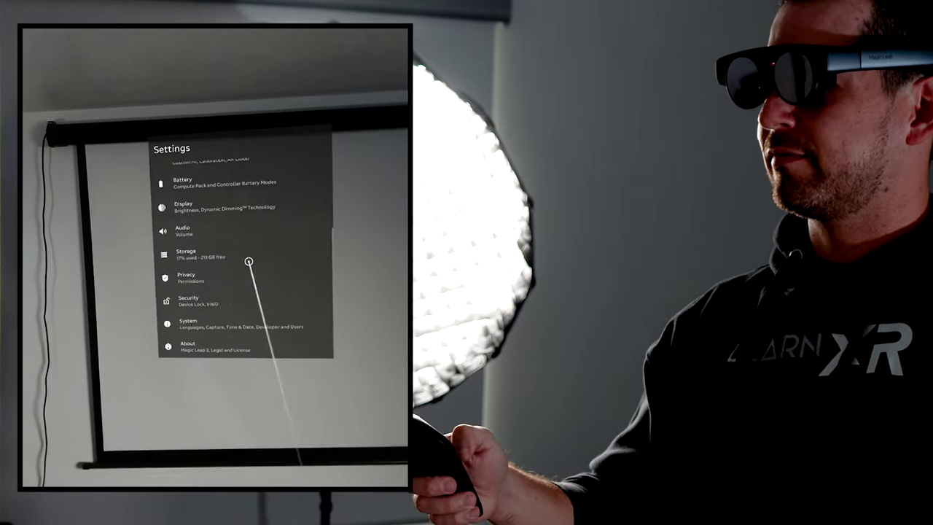
key("Home")
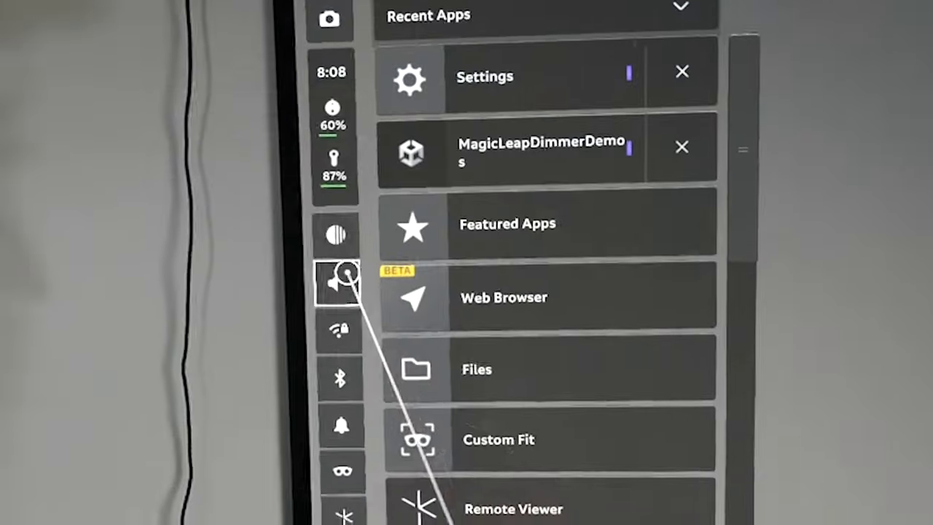
left_click(139, 260)
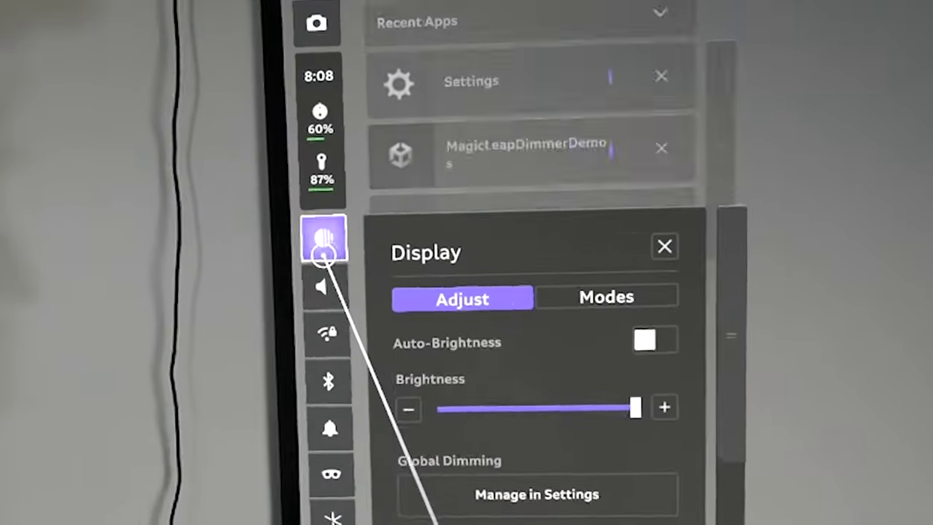
left_click(490, 291)
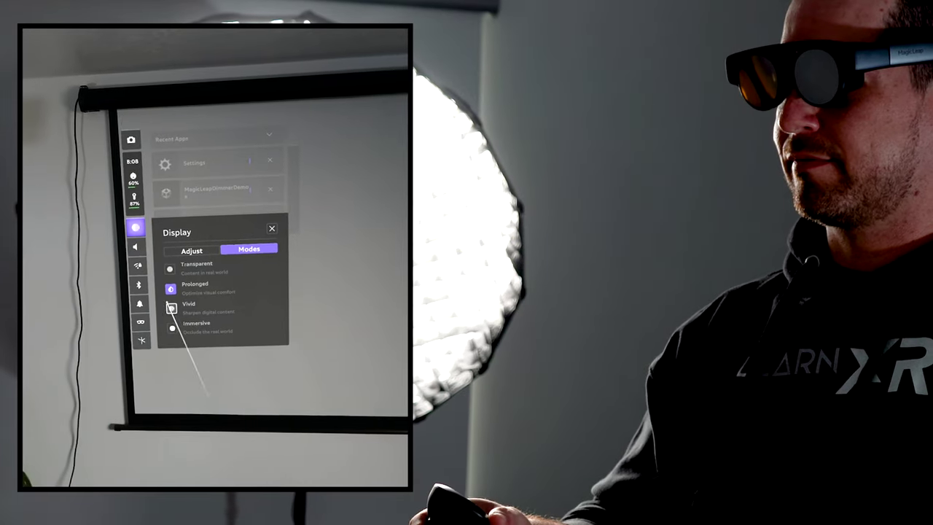
left_click(168, 326)
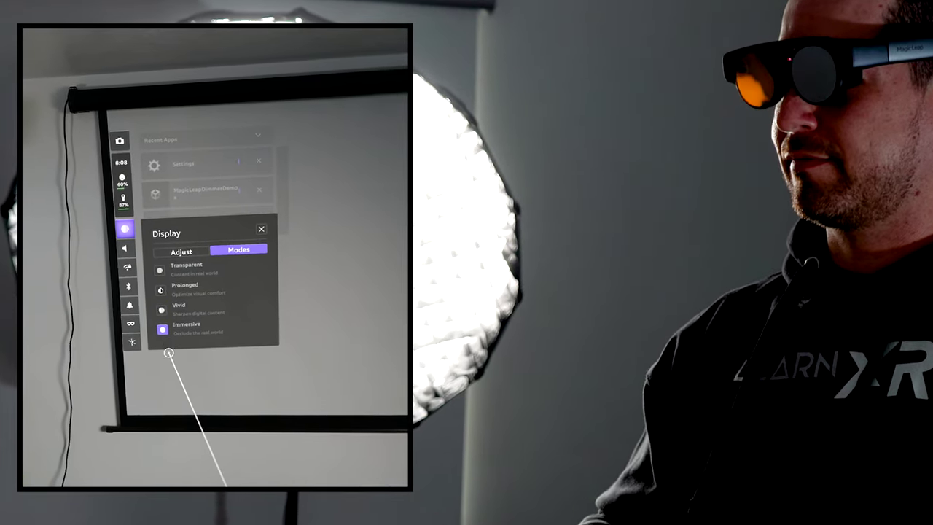
left_click(183, 257)
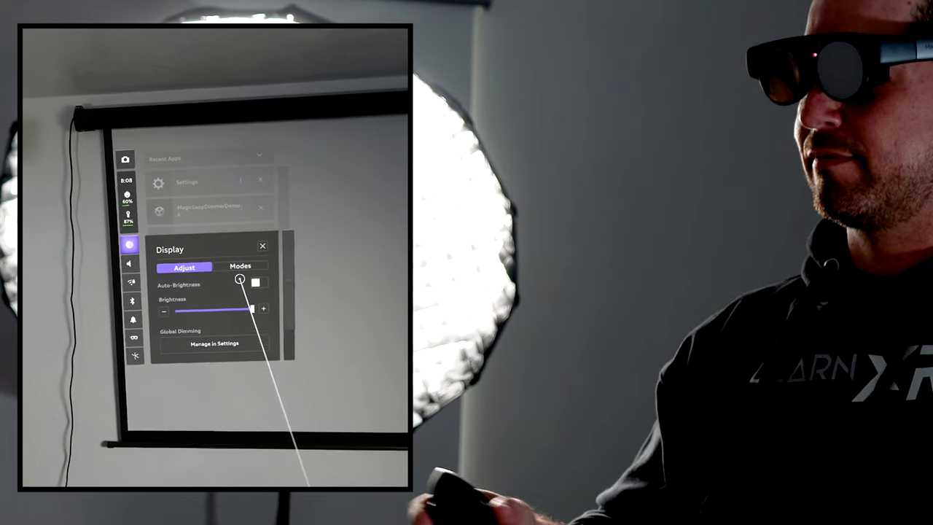
left_click(246, 238)
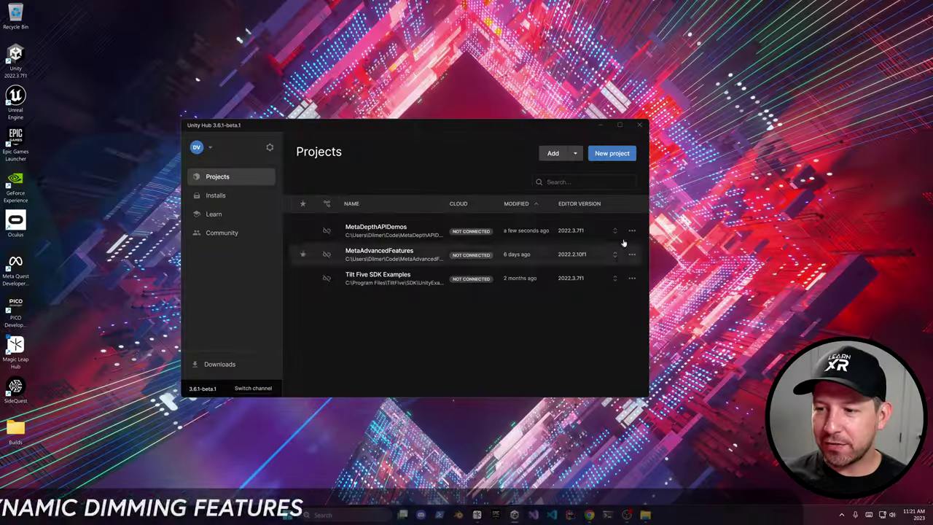
Start a new project in Unity Hub with editor version 2022.3.7f1 and the 3D (URP) template.
left_click(620, 156)
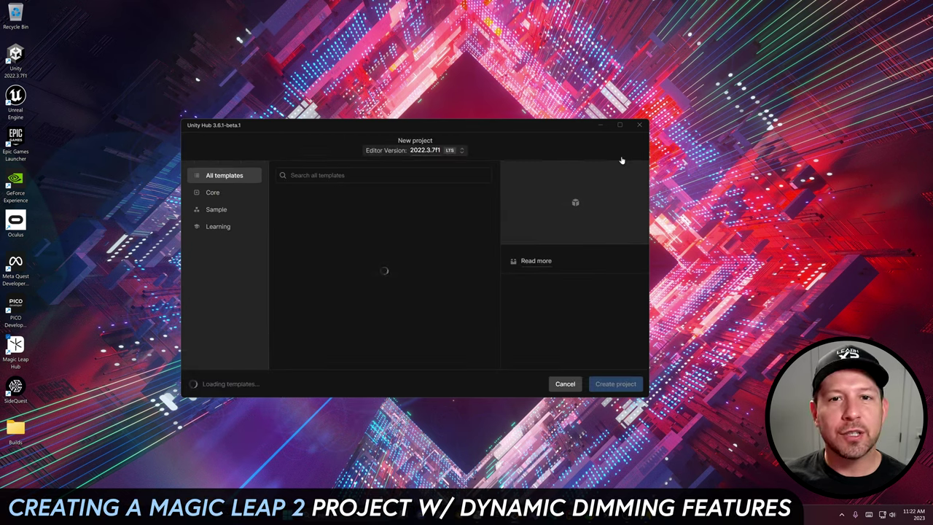
left_click(427, 150)
left_click(496, 142)
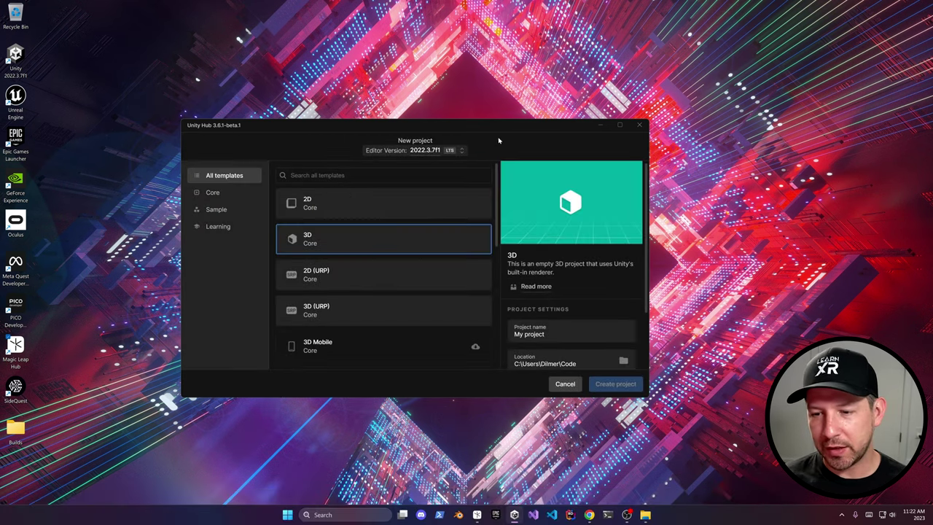
left_click(379, 307)
Name the project MagicLeapDimmerDemos, assign the personal Unity Cloud organization and create the project.
left_click(561, 343)
scroll(562, 343, "down", 2)
key("ctrl+a")
type("M")
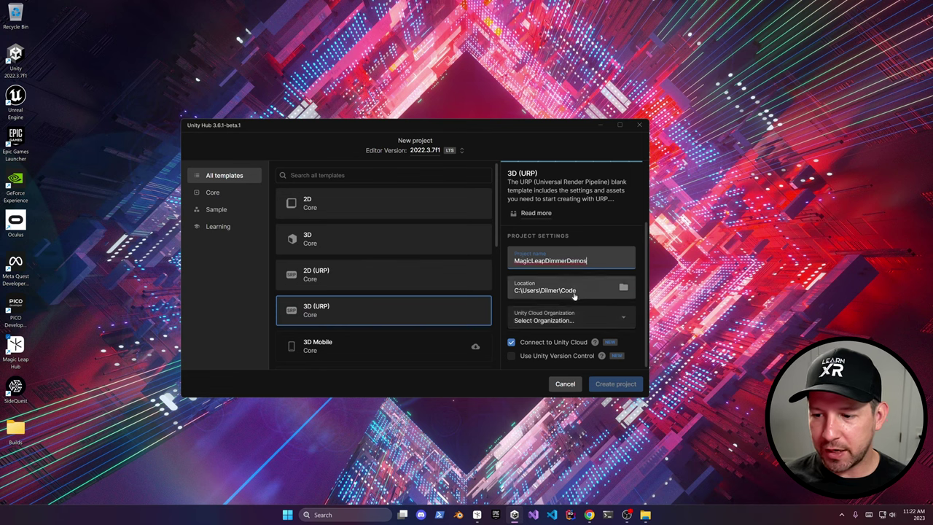
left_click(556, 318)
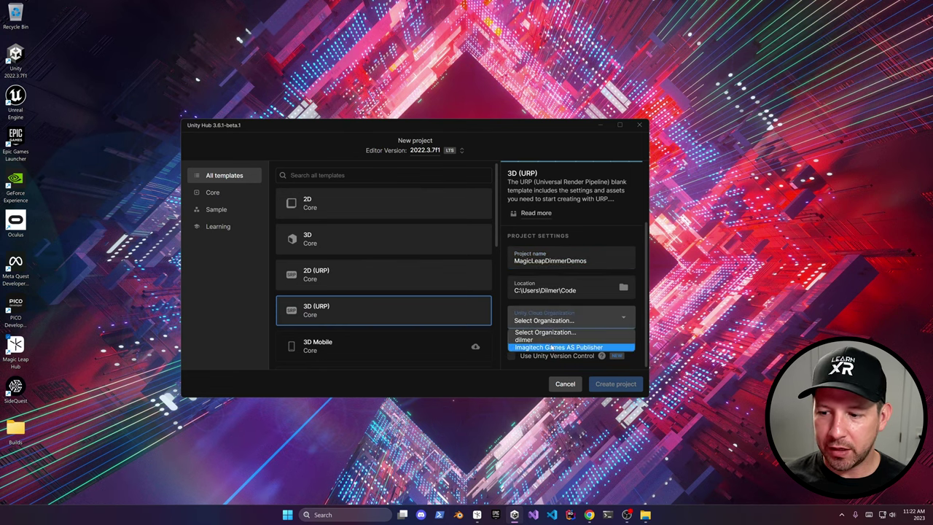
left_click(552, 340)
left_click(631, 384)
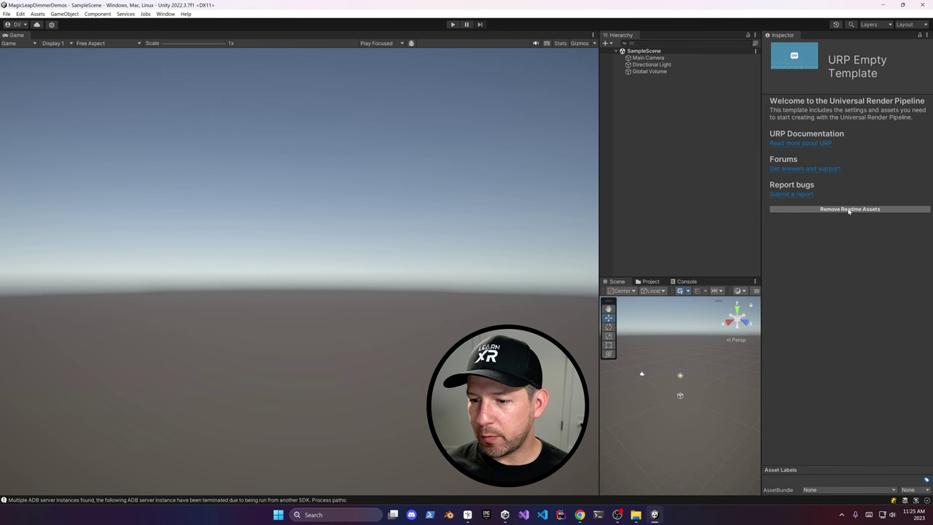
Remove the URP template's Readme assets and delete the Main Camera and Global Volume from SampleScene.
left_click(849, 209)
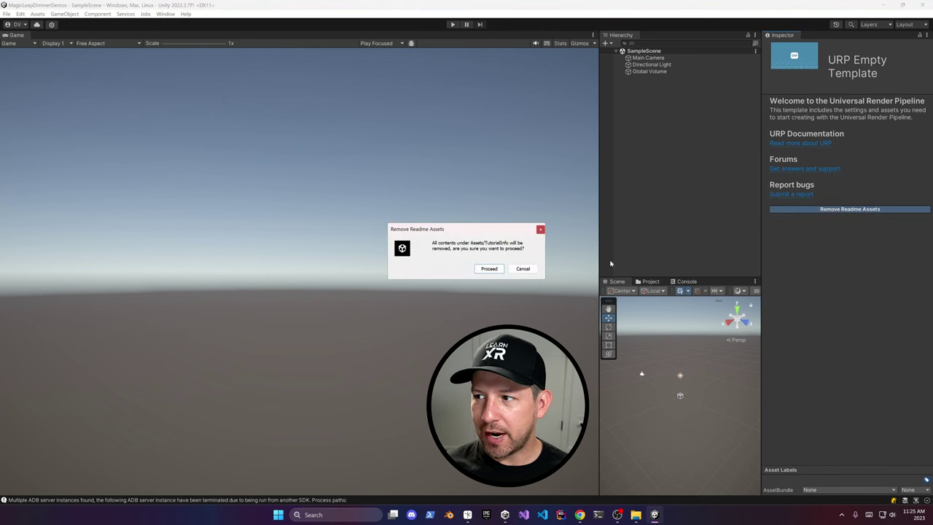
left_click(492, 266)
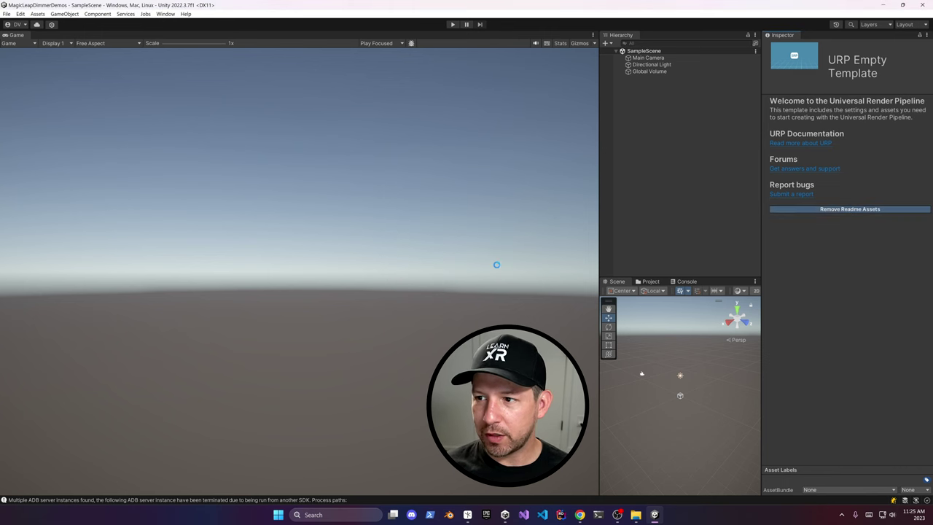
left_click(649, 72)
left_click(662, 58, "ctrl")
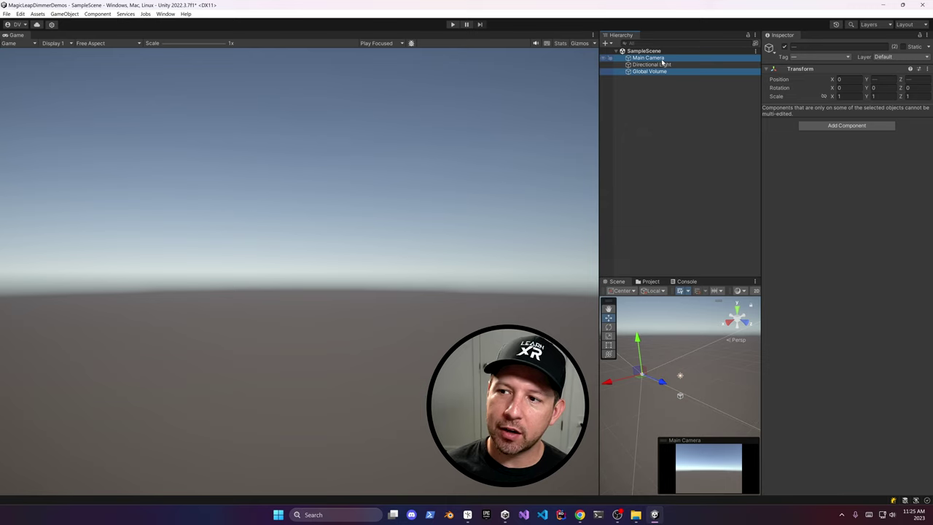
key("Delete")
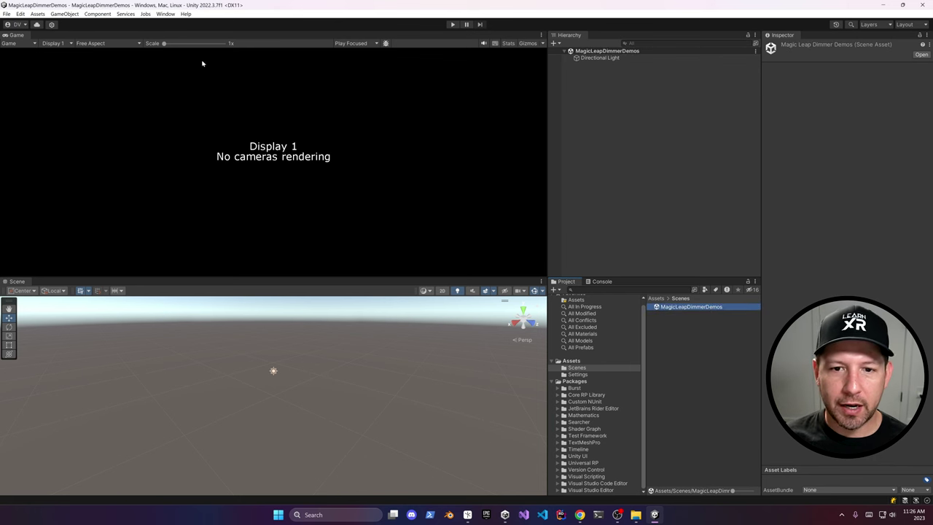
Find the Magic Leap Setup Tool among My Assets in the Package Manager by searching "Magic Leap", and import it.
left_click(174, 14)
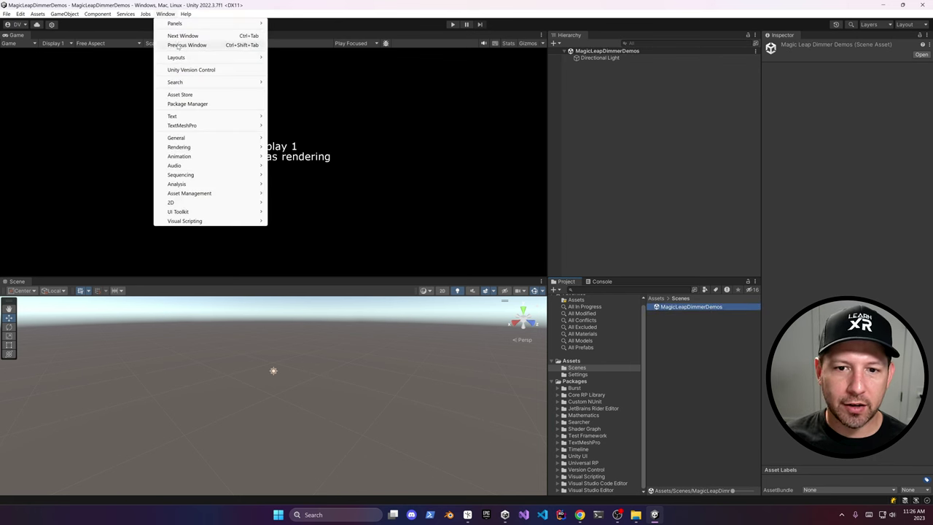
left_click(183, 104)
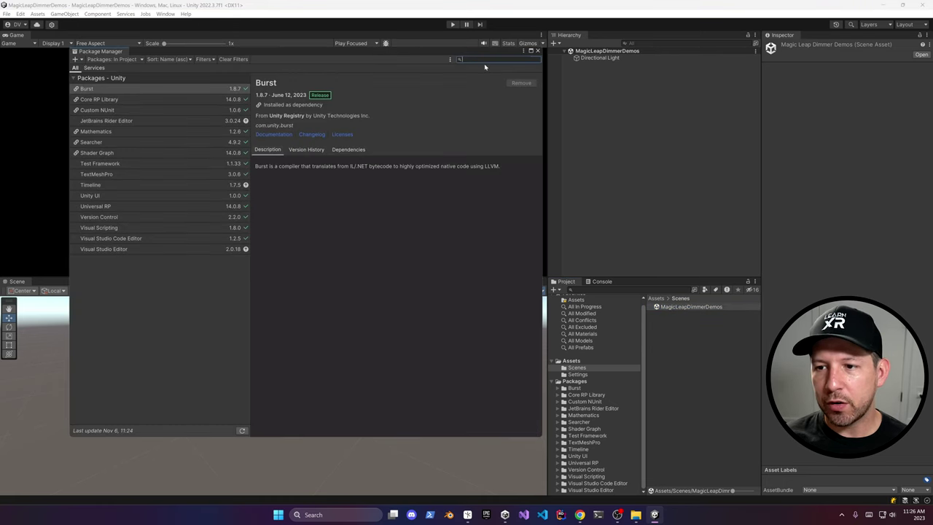
left_click(117, 59)
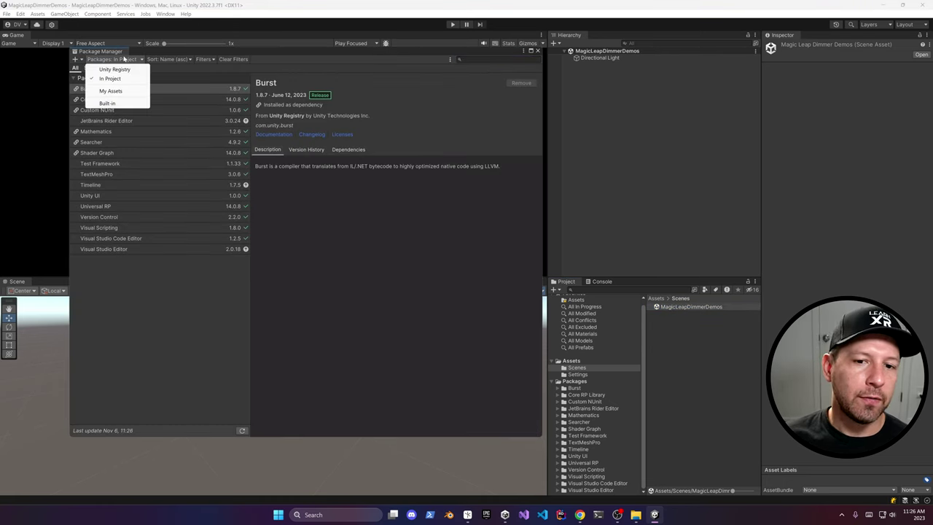
left_click(115, 90)
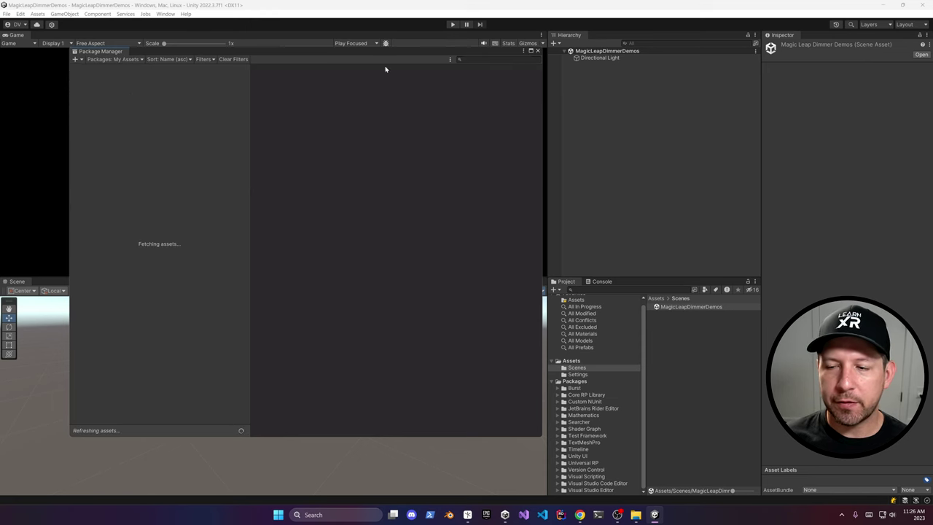
left_click(491, 60)
type("Magic Leap")
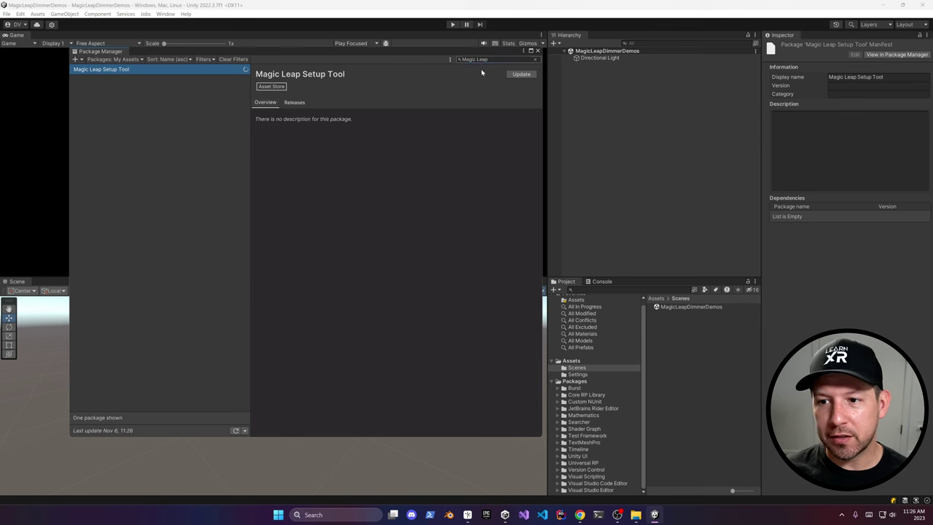
left_click(478, 74)
left_click(601, 494)
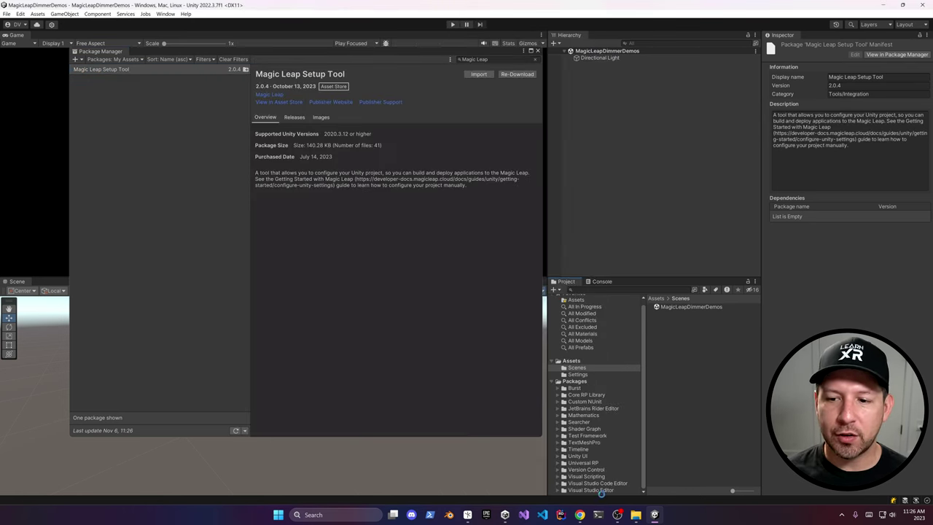
Apply all recommended Magic Leap settings with the Project Setup Tool and enable the new input system backends with an editor restart.
left_click(451, 202)
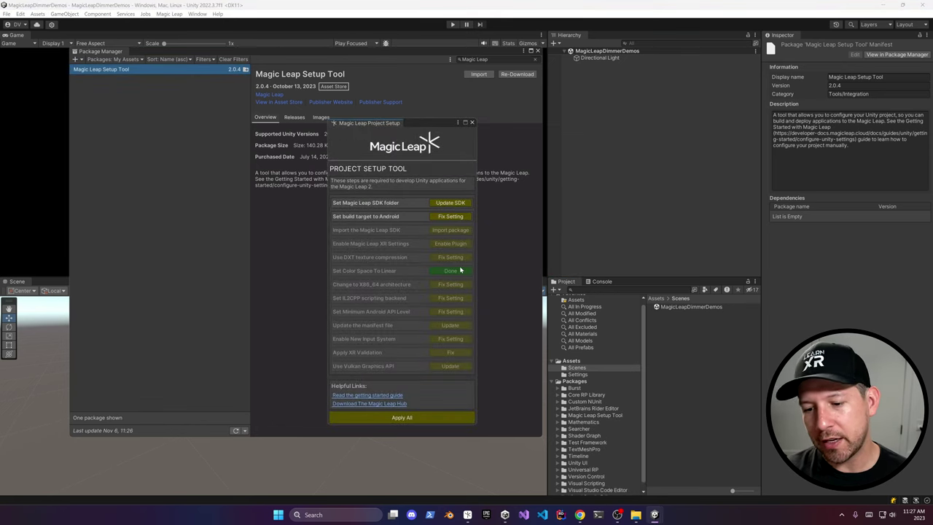
left_click(408, 420)
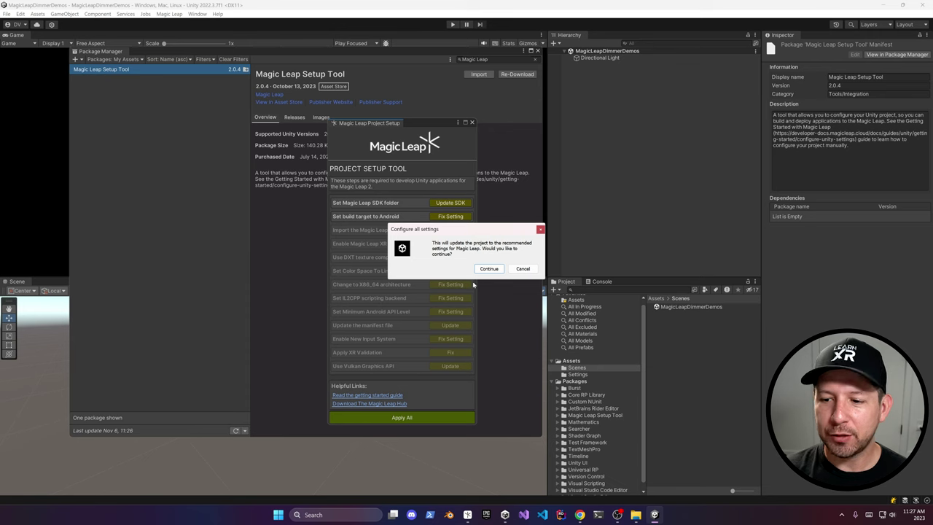
left_click(489, 268)
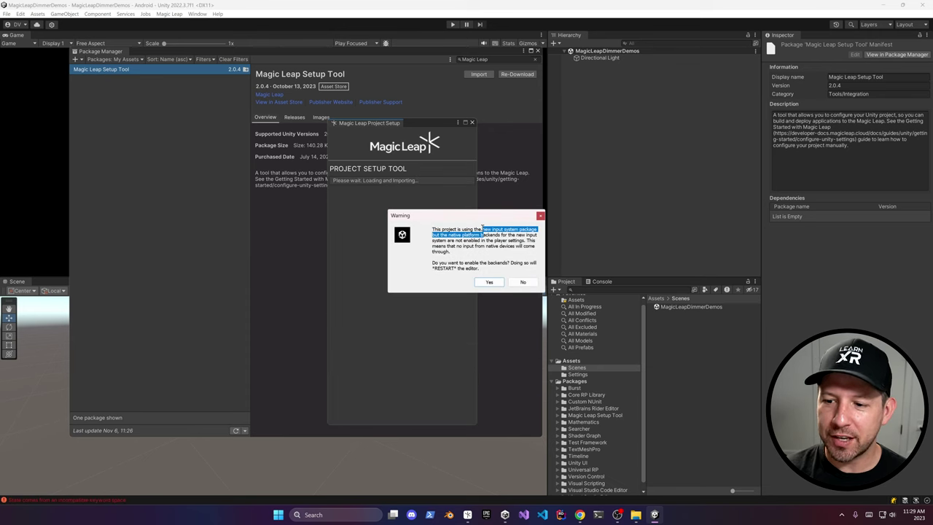
left_click(489, 282)
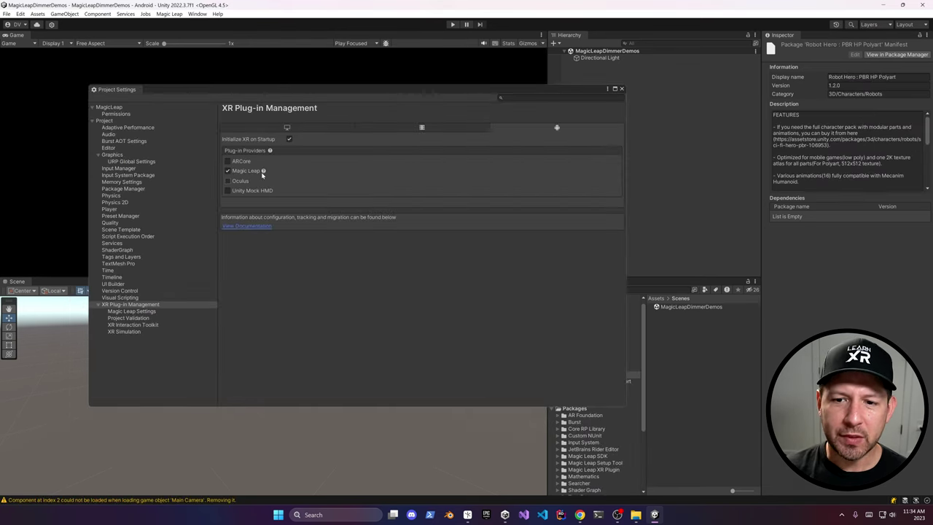
Check which XR plug-in providers are enabled for the desktop platform in XR Plug-in Management.
left_click(291, 128)
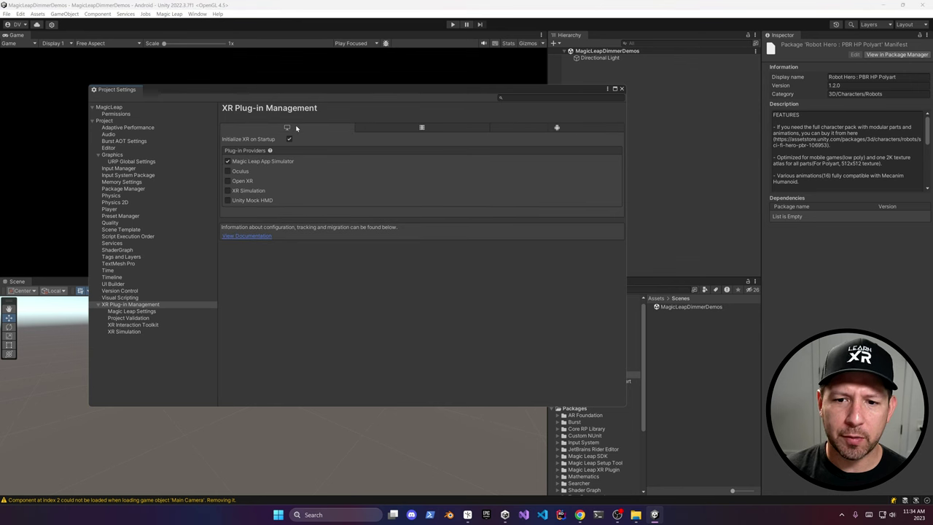
Close the project settings and create two folders named Scripts and Textures in Assets.
left_click(621, 89)
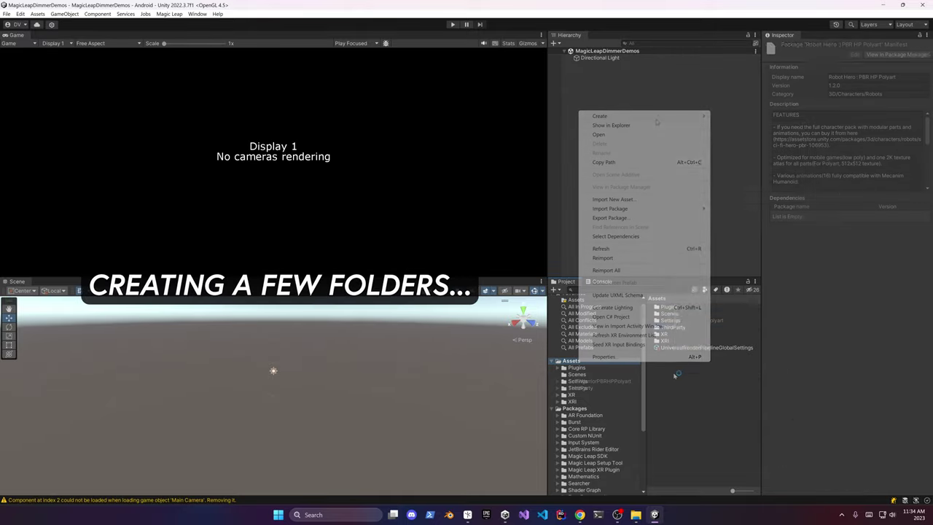
left_click(729, 116)
type("Scripts")
key("Return")
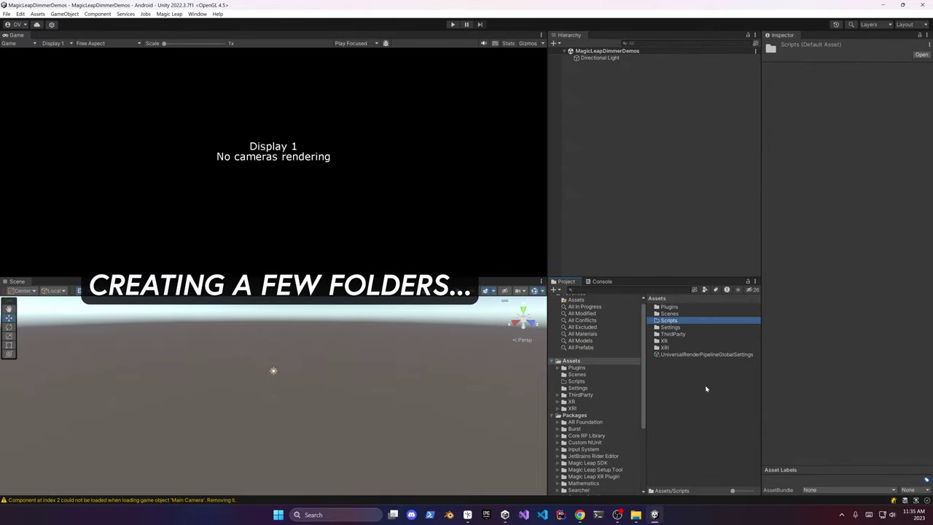
right_click(714, 388)
mouse_move(731, 143)
left_click(660, 82)
type("Textures")
key("Return")
Look through the Logger, Singleton and SingletonPersistent scripts in the Scripts/Core folder.
double_click(668, 320)
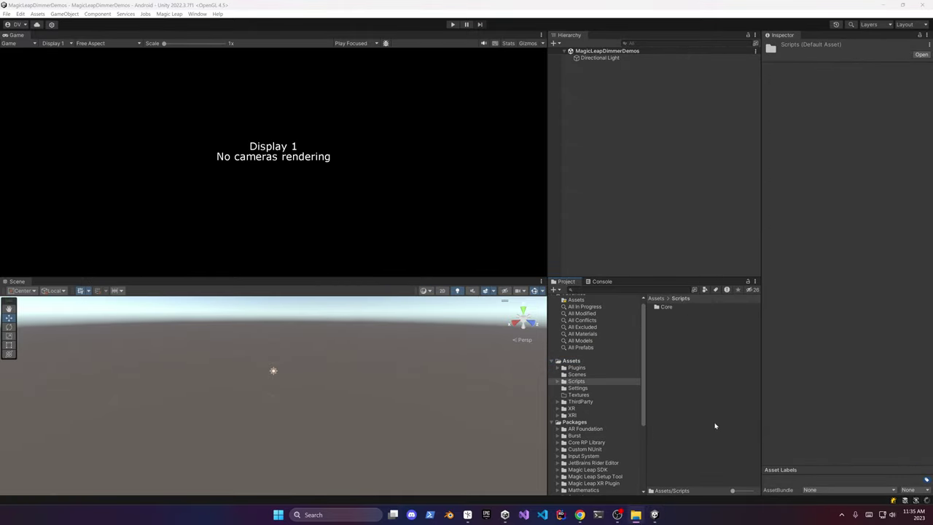
double_click(663, 307)
left_click(668, 307)
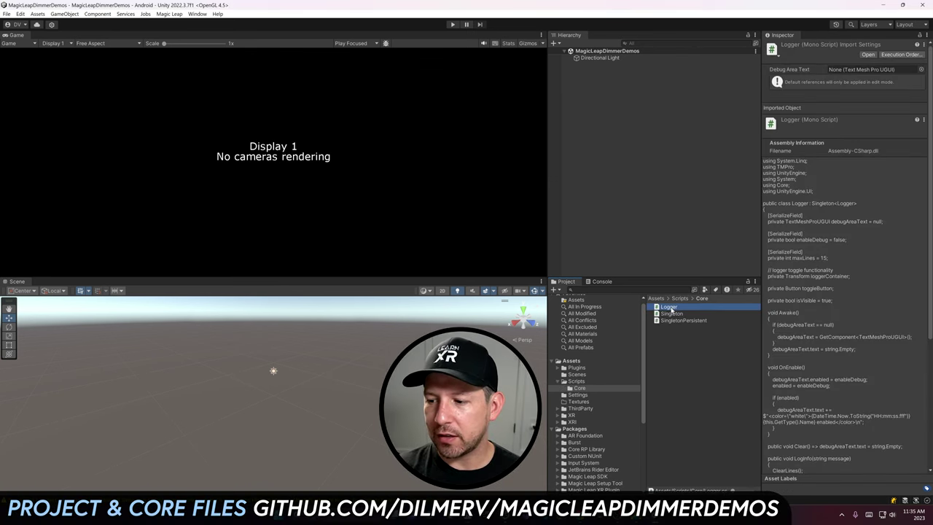
scroll(893, 321, "down", 6)
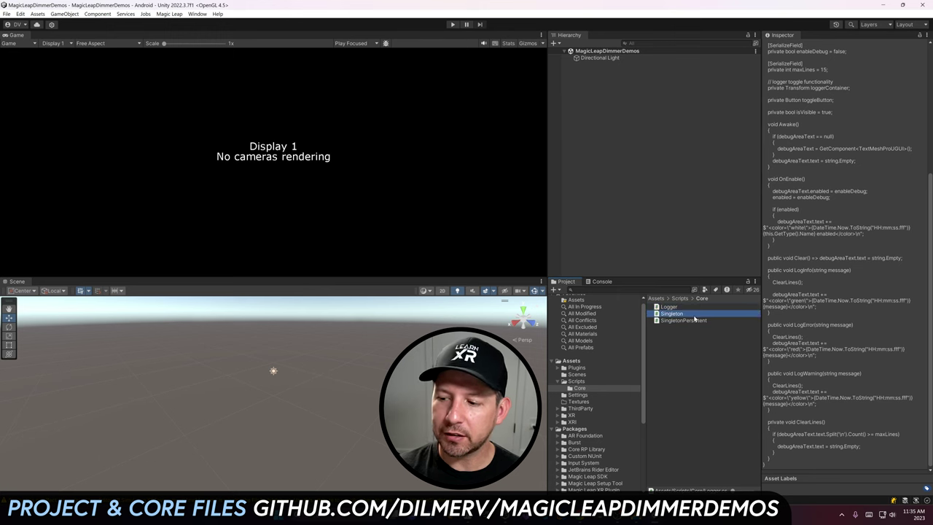
left_click(697, 314)
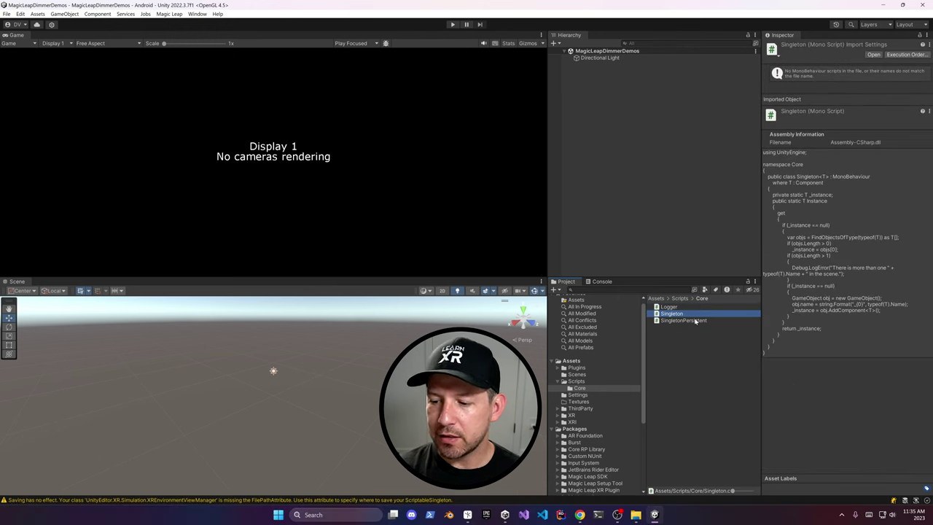
left_click(696, 320)
left_click(596, 381)
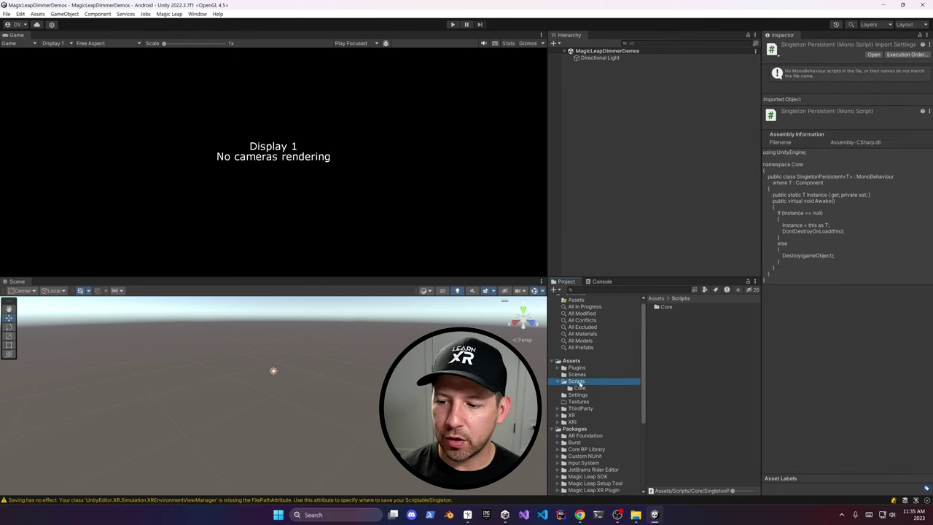
Add the XR Rig prefab from the Magic Leap SDK's Runtime/Tools/Prefabs folder to the scene and save the scene.
scroll(609, 427, "down", 5)
left_click(587, 361)
left_click(563, 361)
left_click(577, 382)
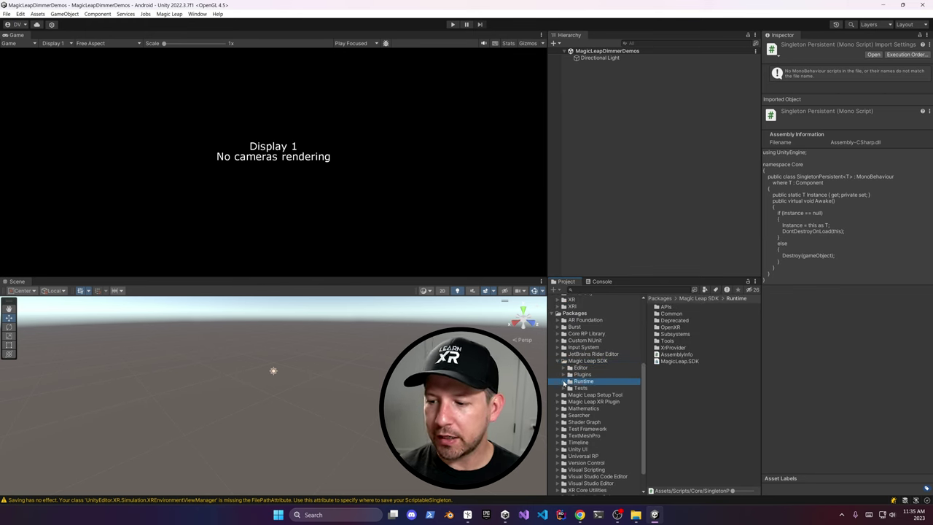
left_click(564, 381)
left_click(584, 372)
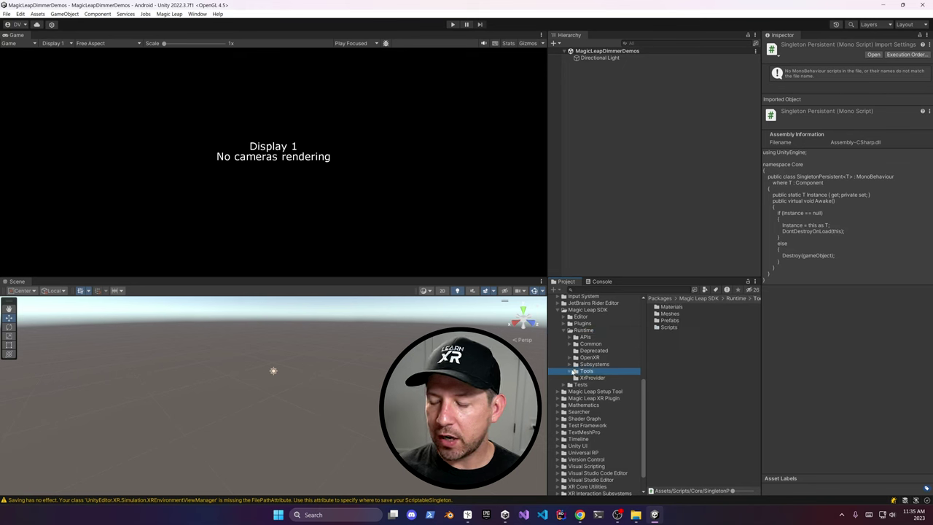
left_click(573, 372)
left_click(594, 391)
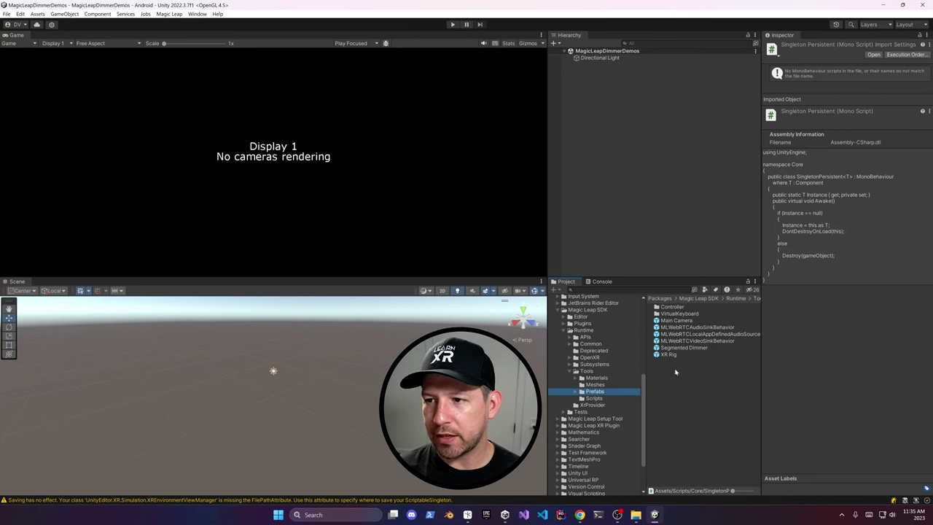
left_click_drag(674, 357, 651, 232)
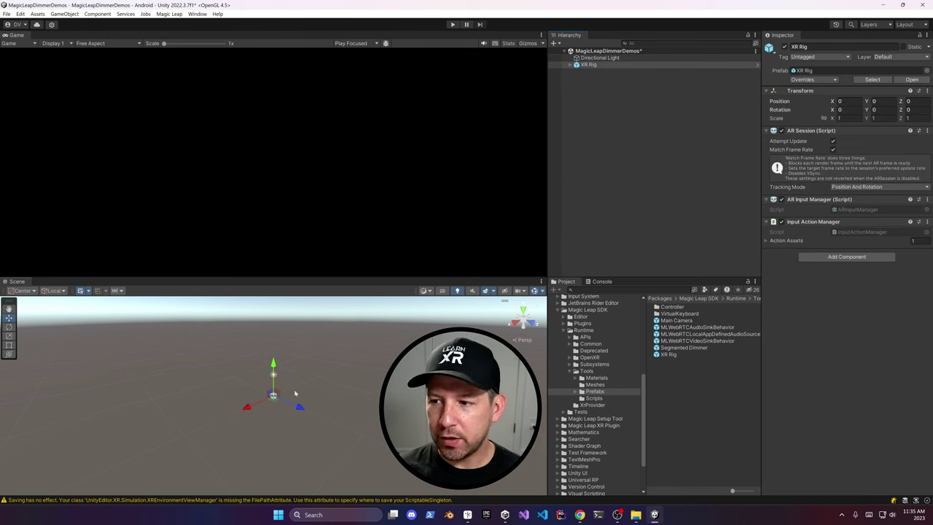
key("f")
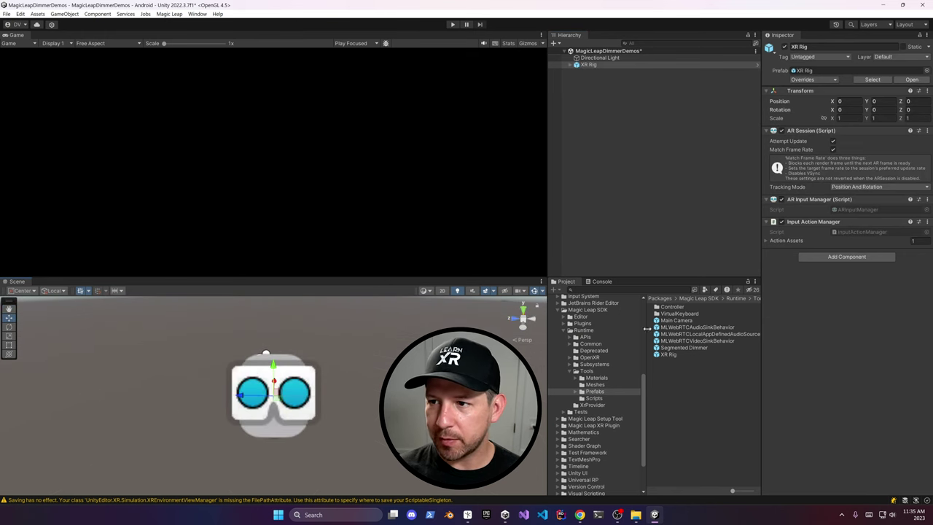
left_click(542, 291)
left_click_drag(654, 129, 633, 129)
Examine the Main Camera under the XR Rig's Session Origin, including its Tracked Pose Driver, Camera and Magic Leap Camera settings.
left_click(617, 66)
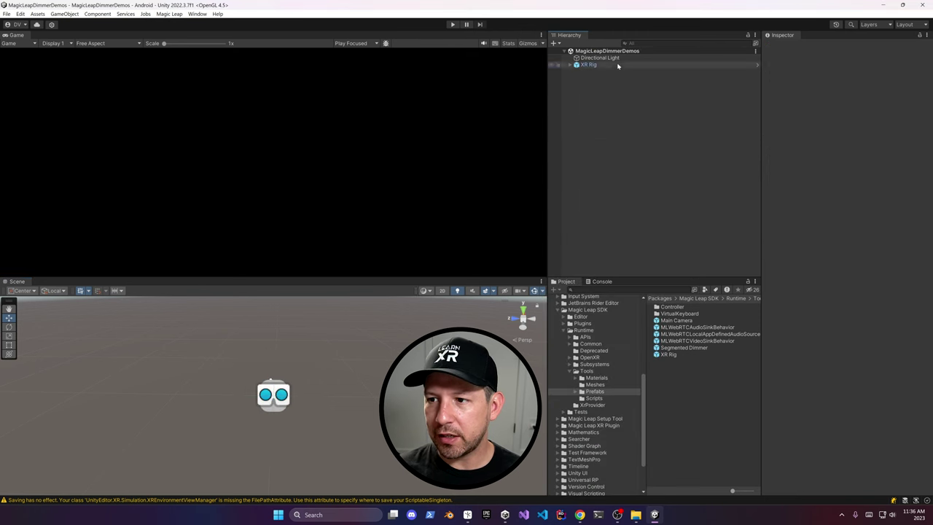
left_click(599, 71)
left_click(580, 71)
left_click(605, 78)
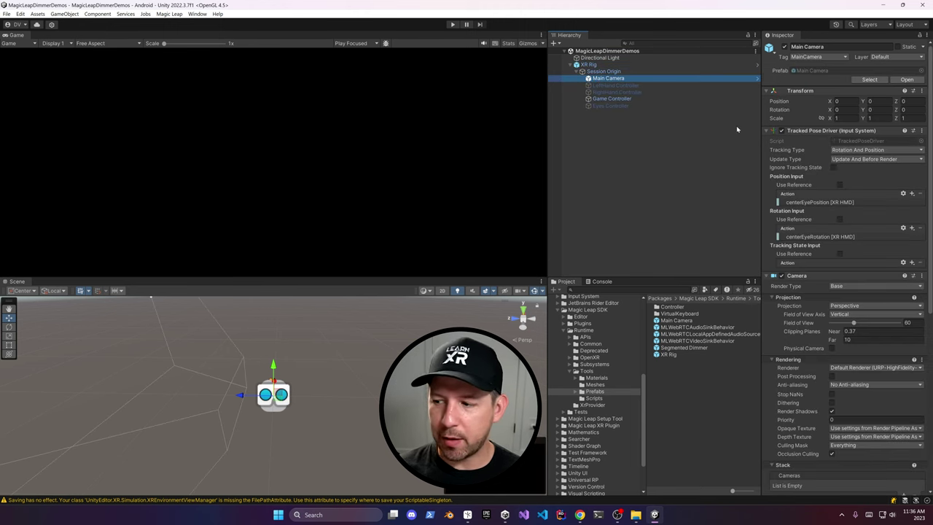
left_click_drag(386, 378, 73, 361, "alt")
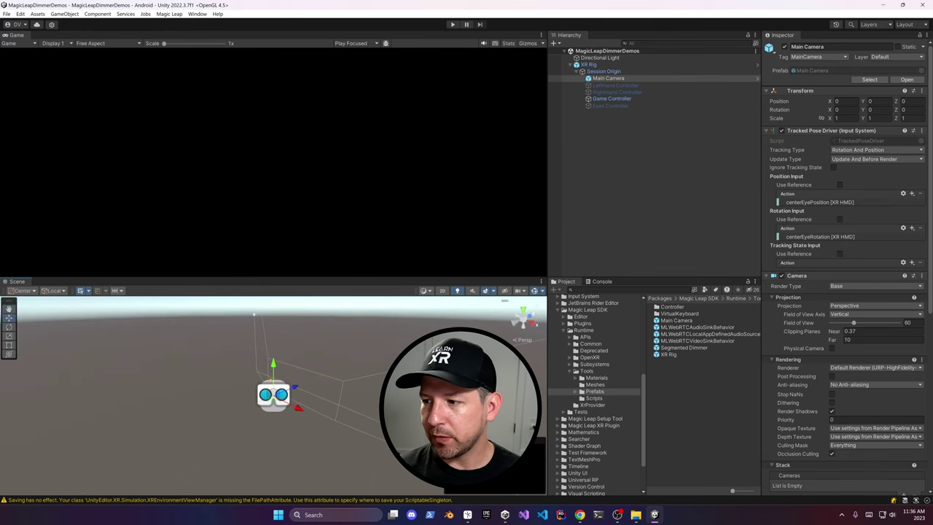
middle_click_drag(404, 357, 379, 364)
mouse_move(380, 365)
right_mouse_down()
mouse_move(331, 374)
mouse_move(367, 365)
right_mouse_up()
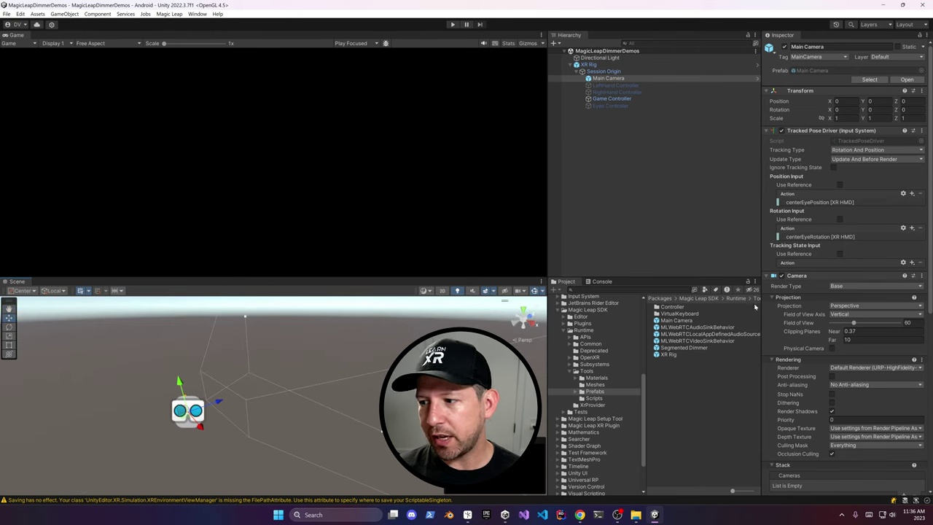
left_click(802, 203)
left_click(812, 237)
left_click_drag(928, 158, 928, 338)
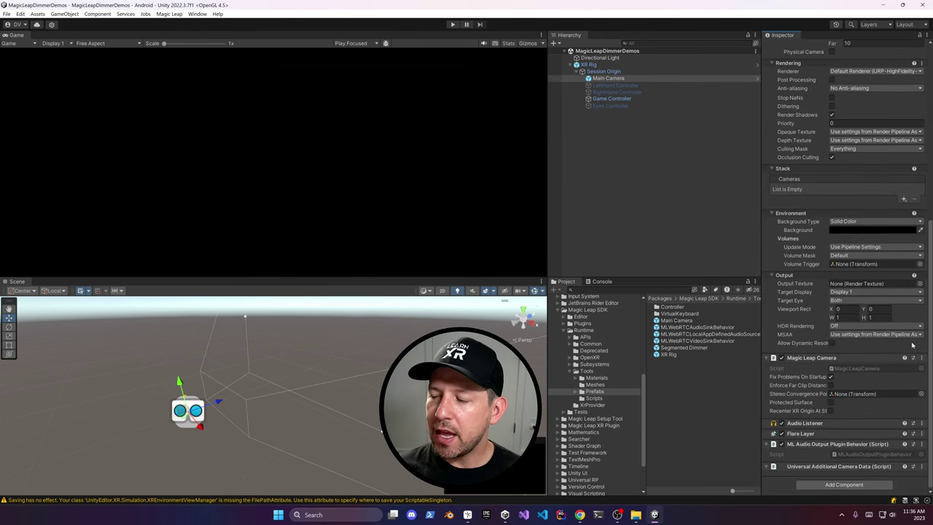
Review the Game Controller's input actions, model fields and XR Ray Interactor settings.
left_click(611, 99)
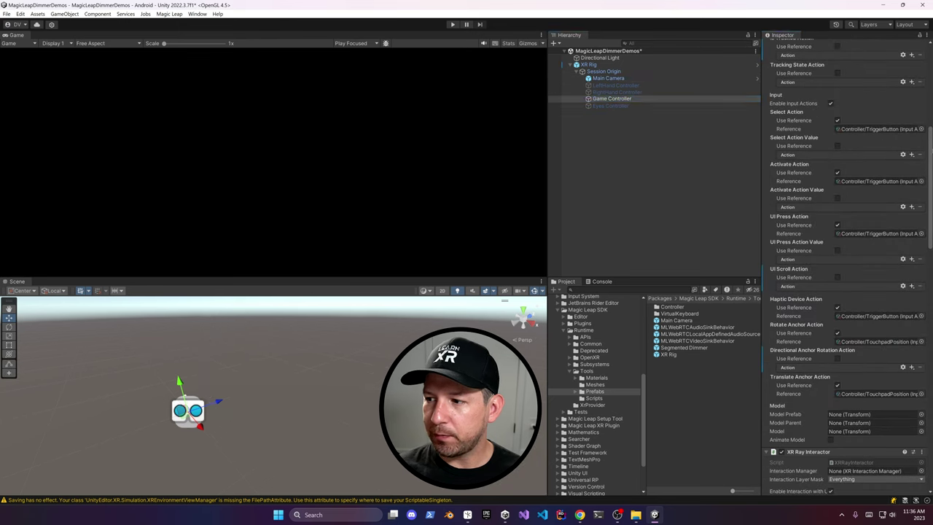
left_click_drag(930, 150, 930, 256)
scroll(819, 164, "up", 4)
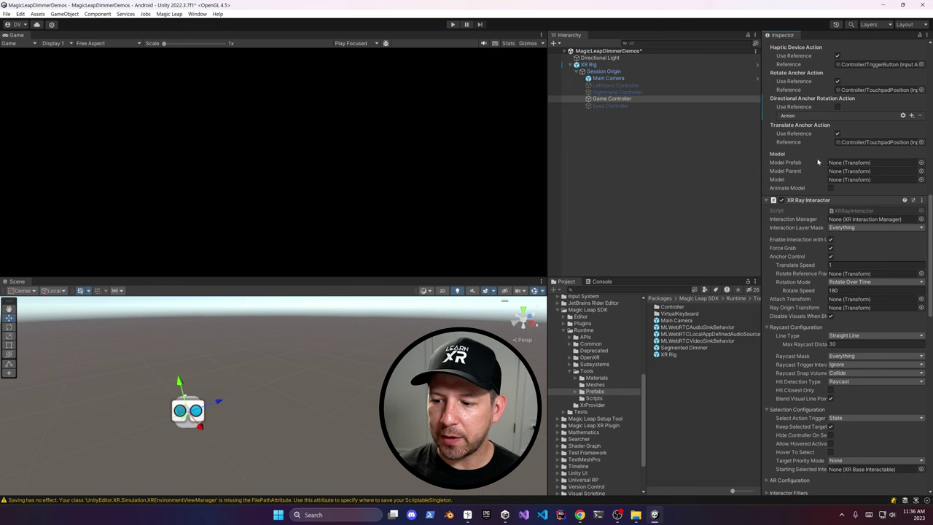
Add the ControllerModel prefab from the Magic Leap SDK's Prefabs/Controller folder to the scene.
double_click(671, 306)
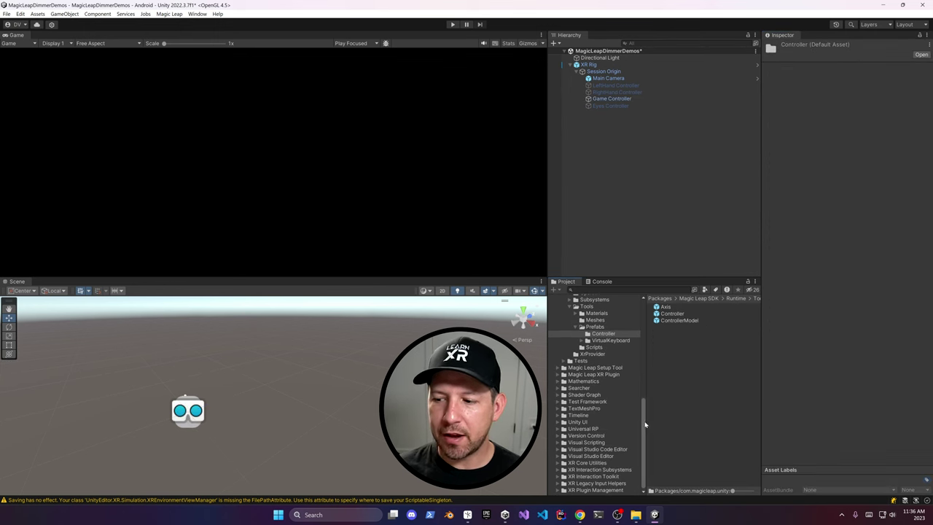
left_click_drag(645, 423, 644, 316)
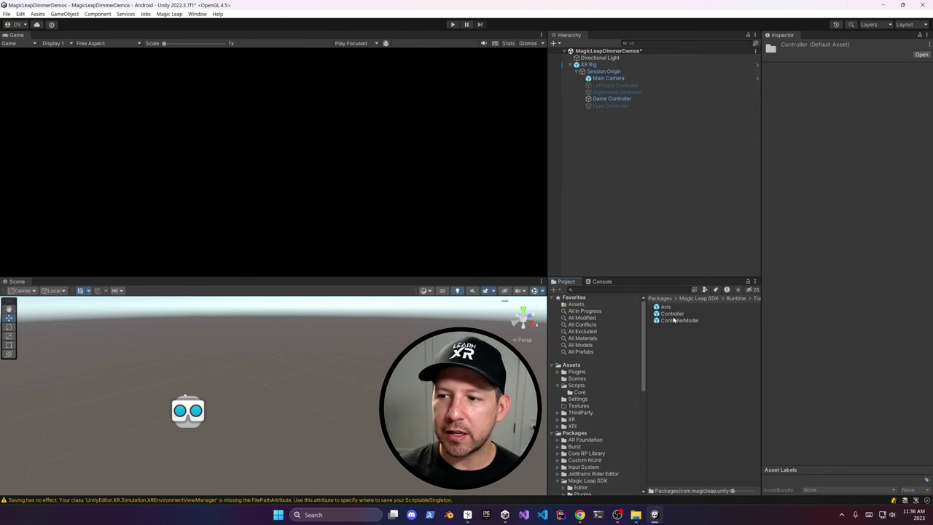
left_click_drag(674, 320, 653, 240)
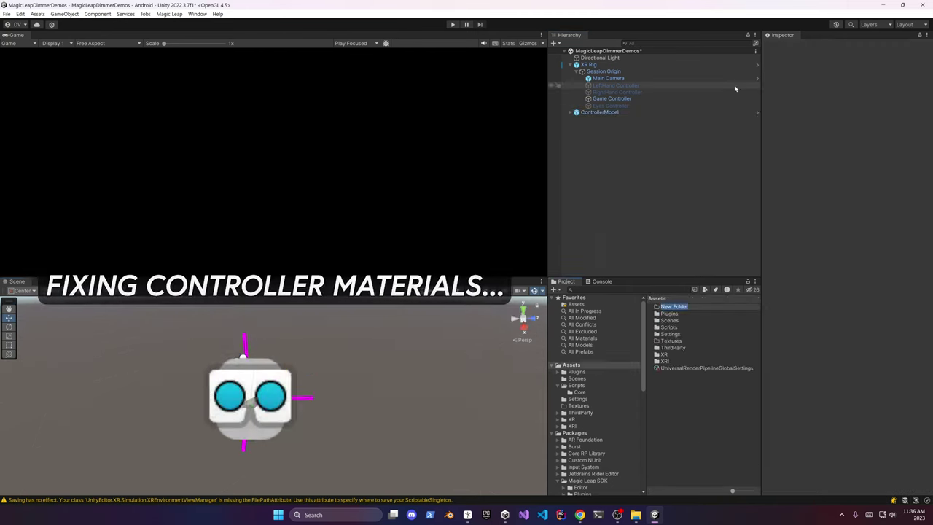
Save the ControllerModel as a prefab in Assets/Prefabs and assign it as the Game Controller's Model Prefab.
left_click(599, 112)
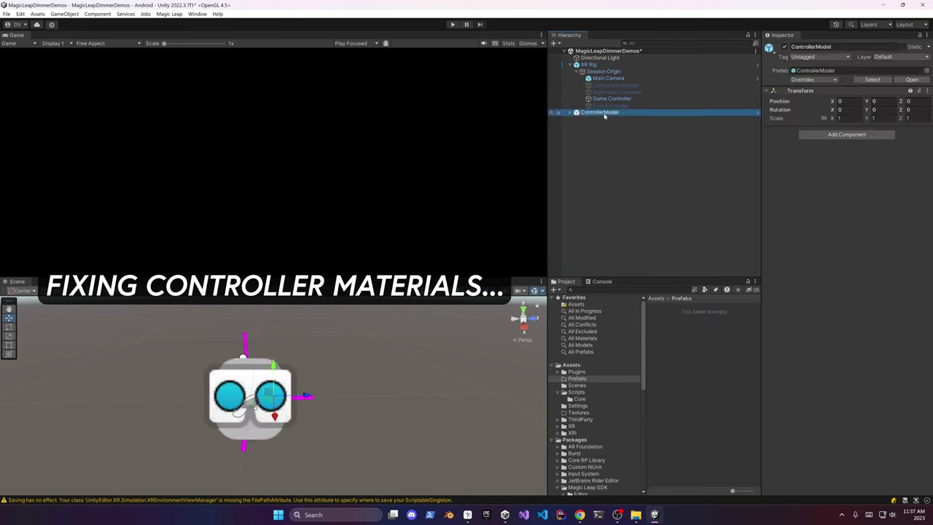
left_click(674, 307)
double_click(674, 307)
left_click(570, 365)
right_click(620, 365)
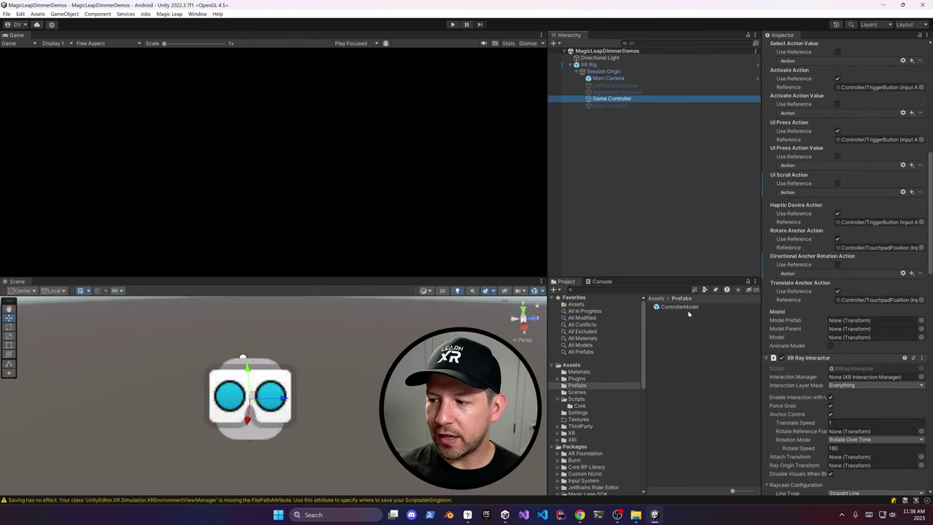
left_click_drag(678, 306, 859, 321)
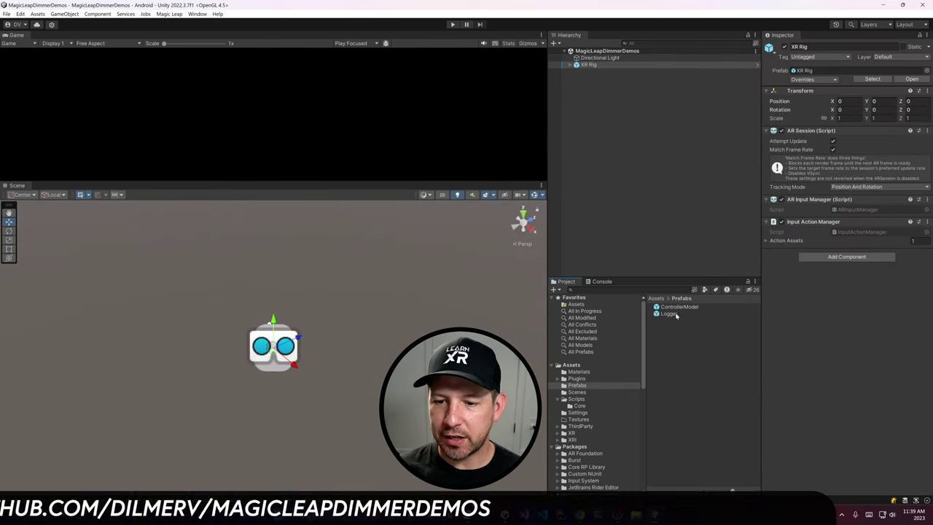
Open the Logger prefab, import the TMP Essentials and return to the scene.
double_click(669, 313)
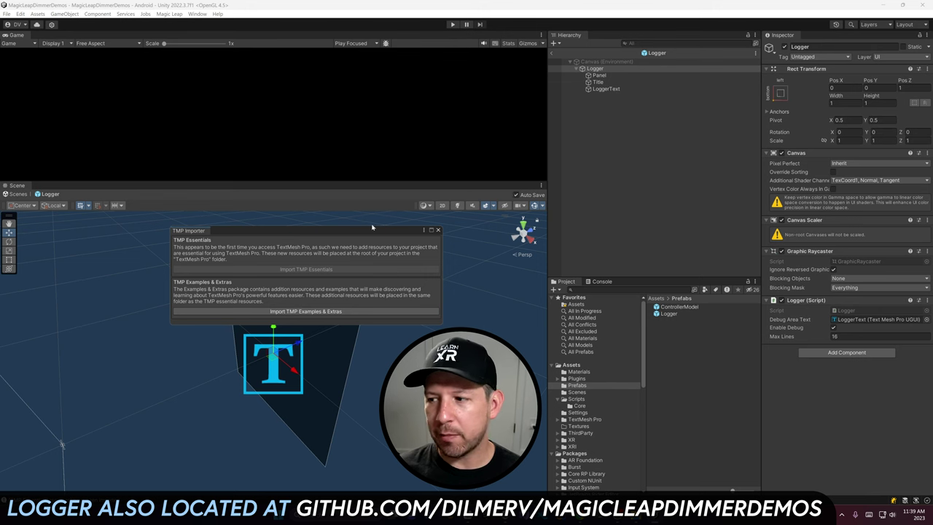
left_click(437, 230)
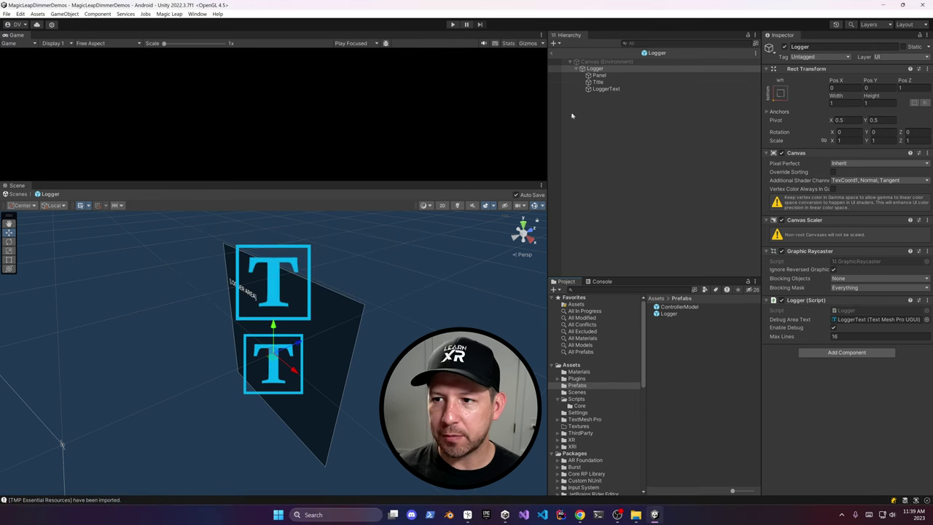
left_click(552, 54)
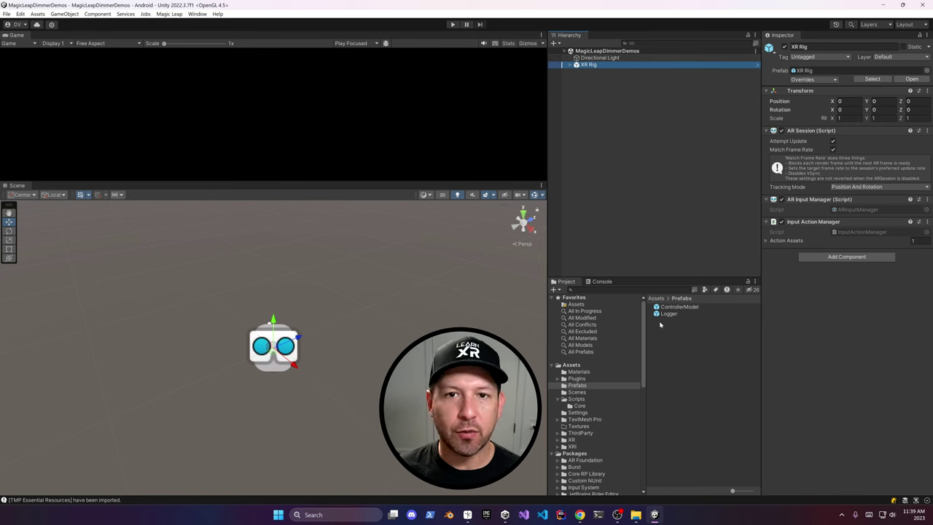
Place the Logger prefab in the scene, save the scene and enlarge the Game view.
left_click_drag(669, 314, 611, 170)
left_click_drag(303, 291, 374, 283, "alt")
scroll(401, 212, "up", 5)
key("ctrl+s")
left_click_drag(423, 182, 423, 198)
left_click_drag(379, 354, 350, 349, "alt")
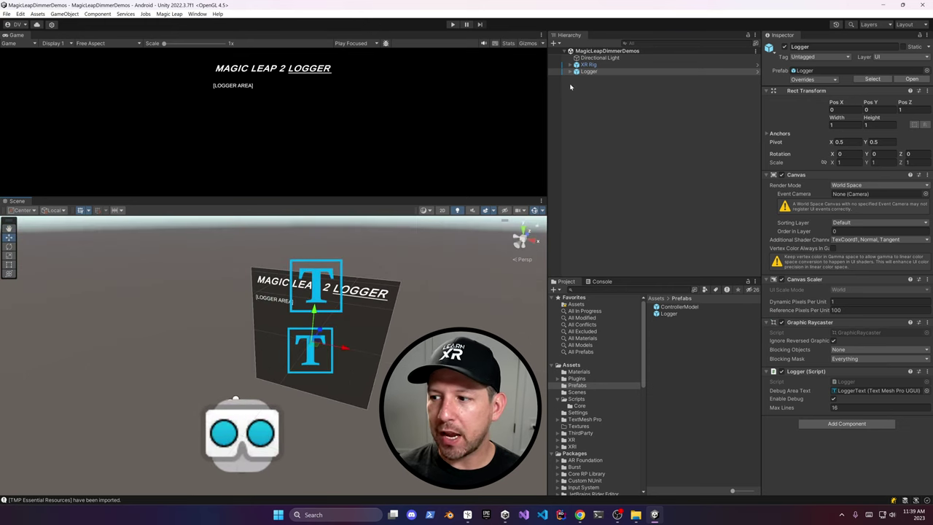
Check the Logger object's script component and locate its source script in the project.
left_click(831, 175)
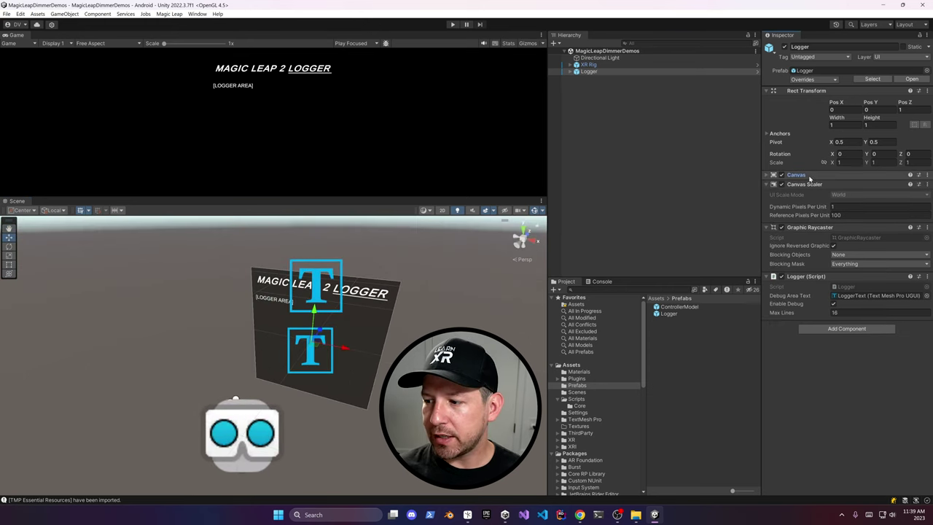
double_click(843, 287)
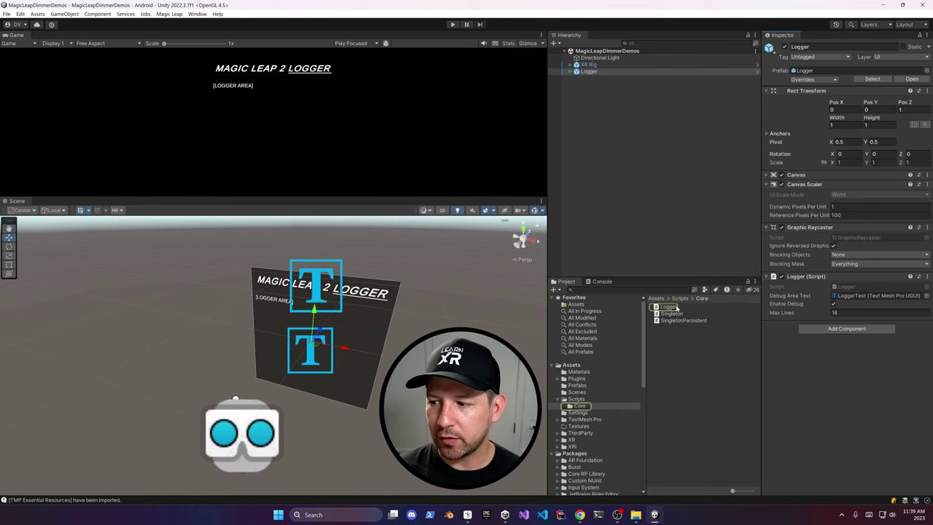
left_click(589, 72)
Create a 3D cube at the root level of the scene and select it.
right_click(611, 101)
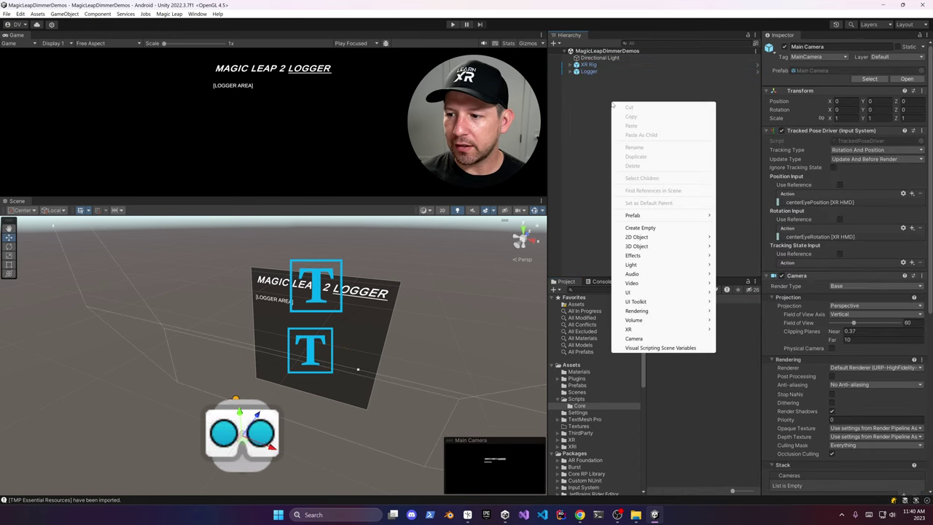
mouse_move(698, 247)
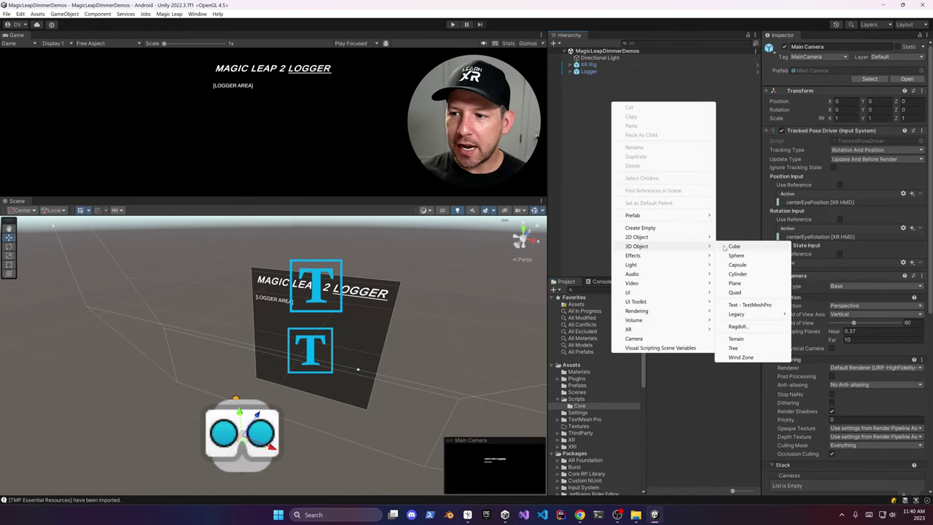
left_click(733, 246)
left_click(676, 193)
left_click(603, 120)
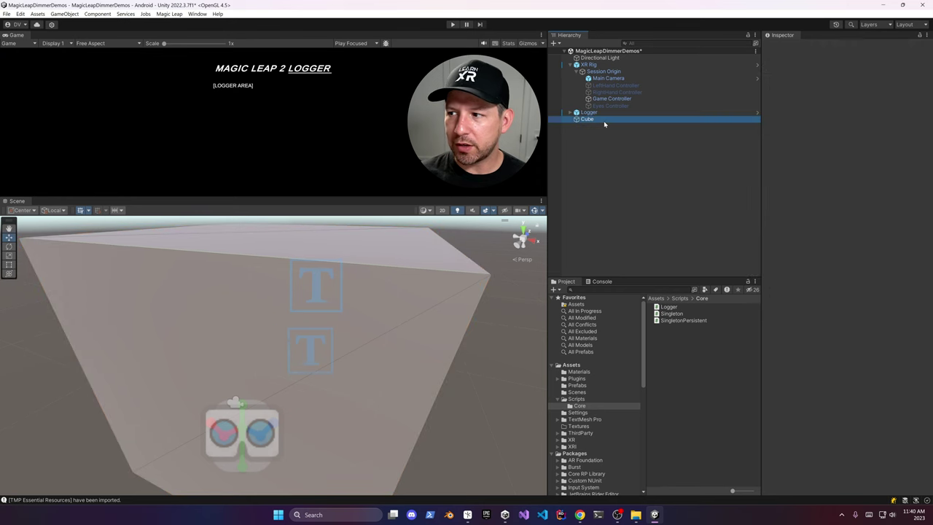
Set the cube's scale to 0.15 on the X, Y and Z axes.
left_click(840, 97)
type(".15")
key("Return")
type("0.15")
key("Tab")
type("0.15")
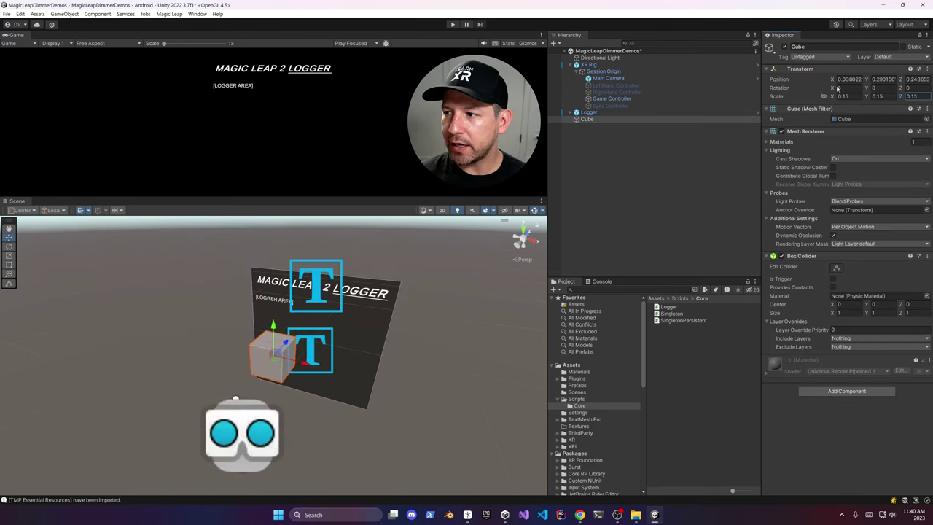
Set the cube's position to 0 on the X, Y and Z axes.
type("0")
key("Tab")
type("0")
key("Tab")
type("0")
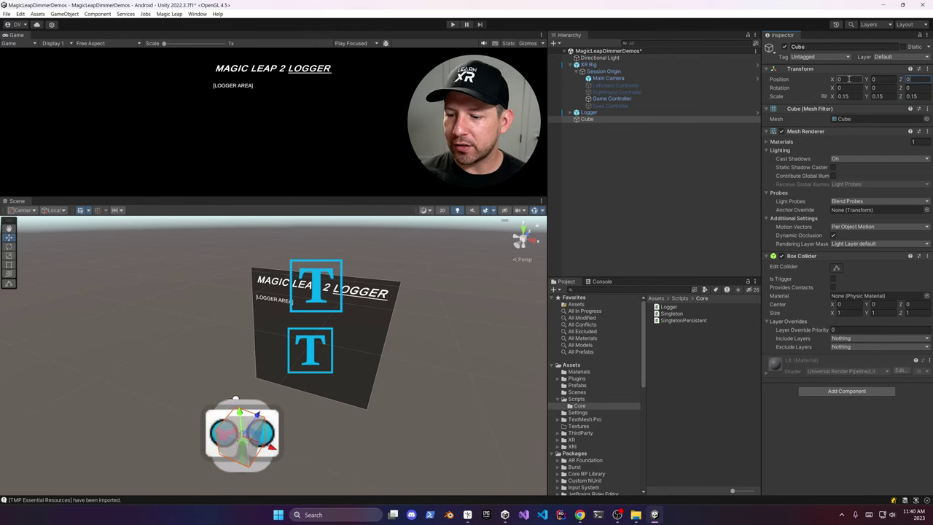
Move the cube away from the camera to beside the Logger panel, at about X 1 and Z 0.645.
left_click_drag(340, 378, 386, 342, "alt")
left_click(616, 78)
left_click_drag(265, 283, 287, 286, "alt")
left_click(222, 346)
left_click_drag(227, 338, 400, 369)
key("f")
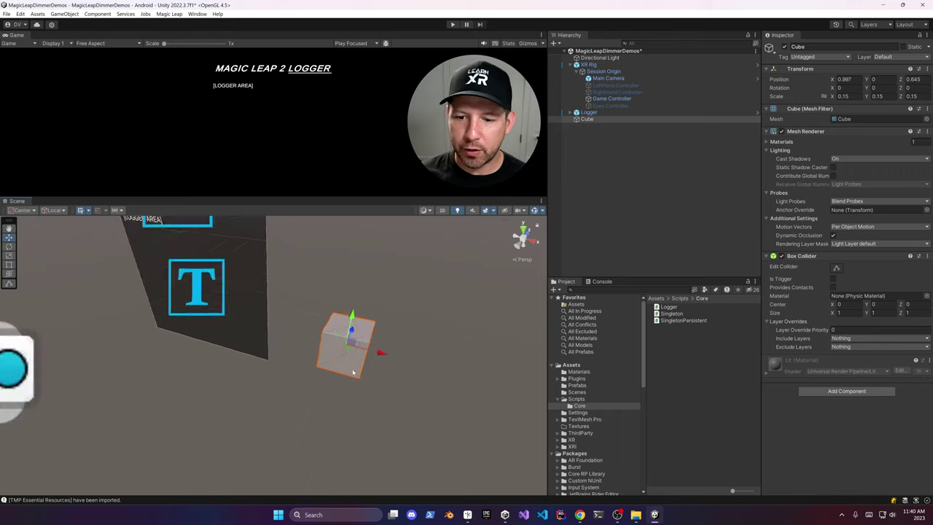
Raise the cube to about Y 0.2 and set its scale to 0.25 on all three axes.
key("f")
scroll(372, 346, "down", 6)
left_click_drag(275, 323, 277, 281)
scroll(281, 284, "down", 4)
left_click_drag(321, 314, 262, 346, "alt")
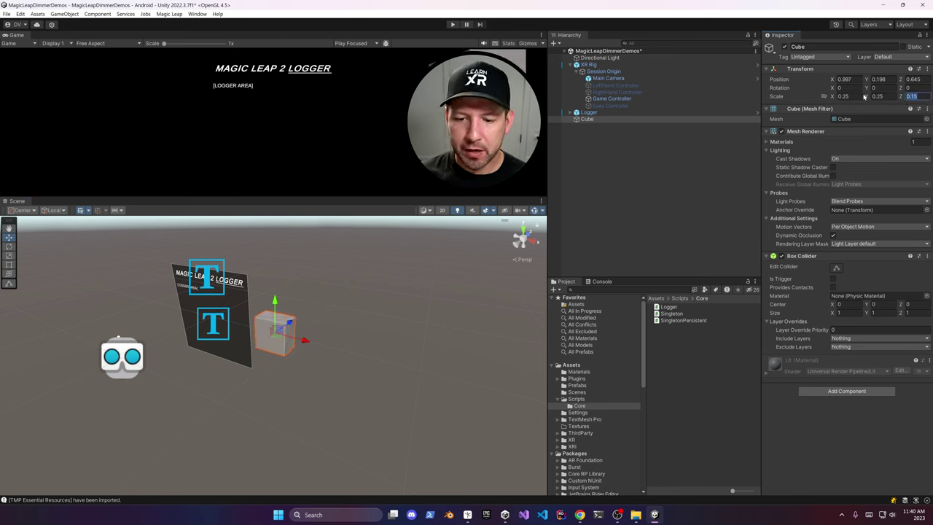
type("5")
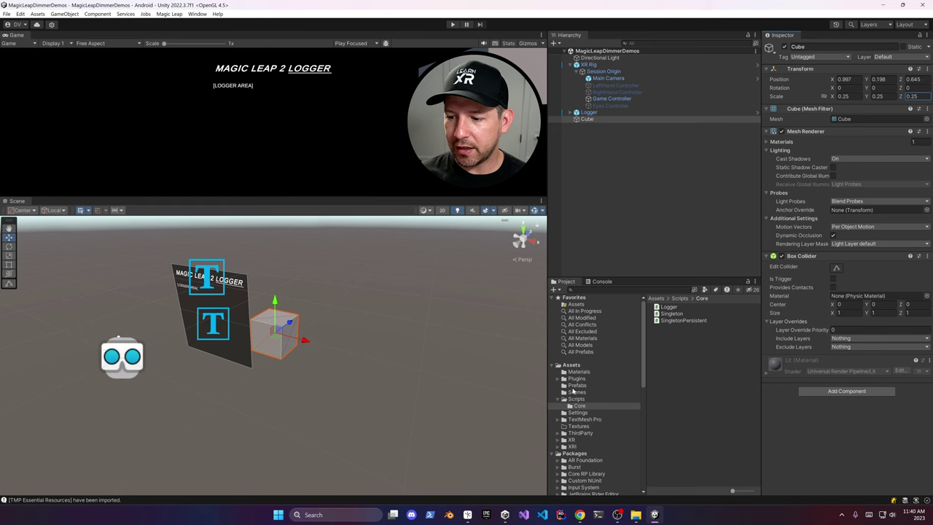
Apply the Blue material to the cube and save the scene with its position set to X 1 and Y 0.2.
left_click(579, 371)
left_click_drag(664, 307, 261, 294)
key("ctrl+s")
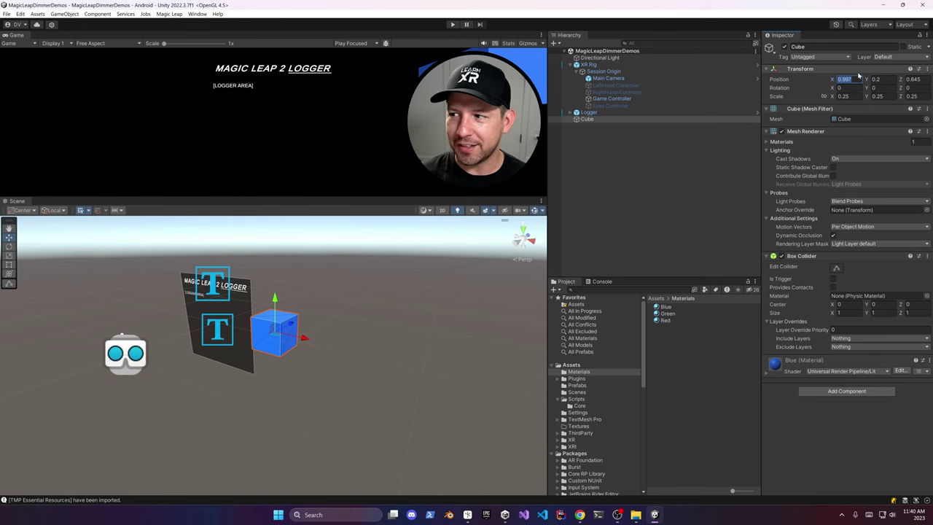
key("ctrl+s")
mouse_move(376, 297)
left_mouse_down("alt")
mouse_move(466, 277)
mouse_move(373, 298)
left_mouse_up("alt")
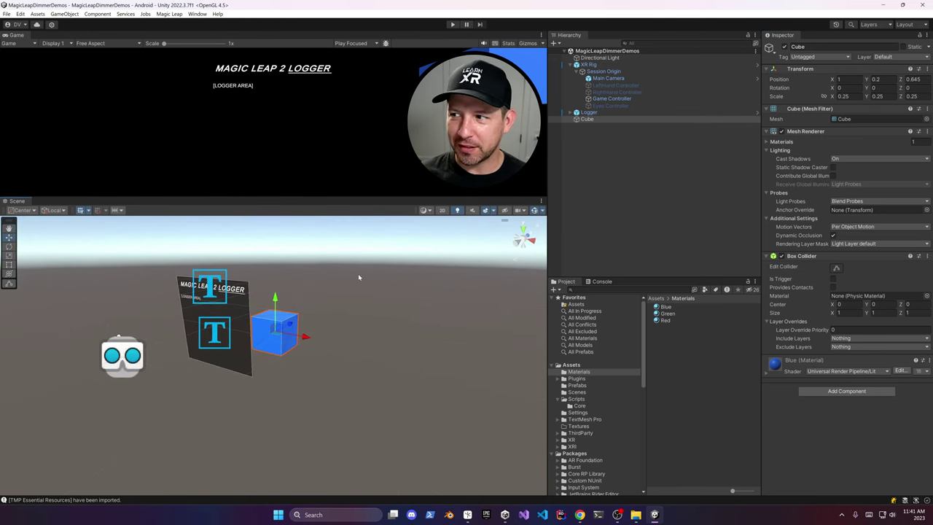
Create a 3D capsule at the root level of the scene and set its scale to 0.25 on all axes.
right_click(607, 167)
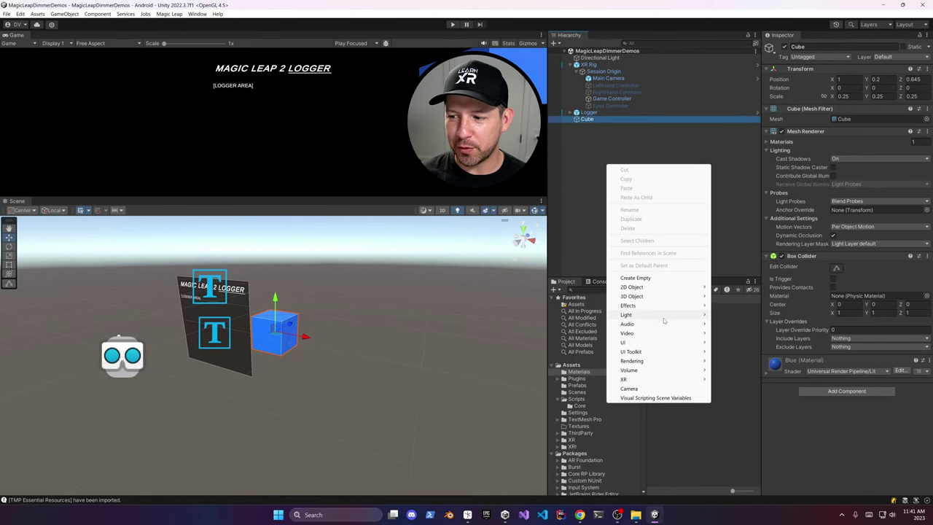
mouse_move(696, 296)
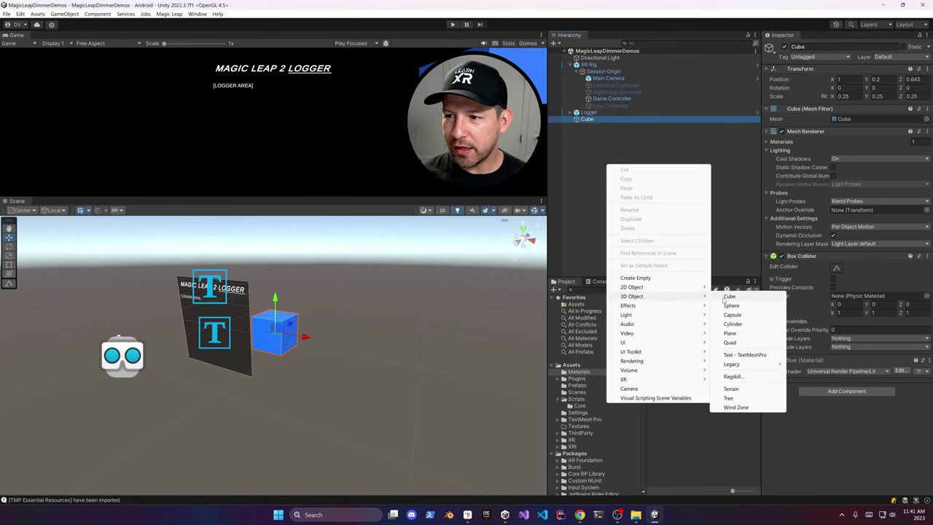
left_click(732, 314)
left_click(838, 97)
type(".25")
key("Tab")
type(".25")
key("Tab")
type(".2")
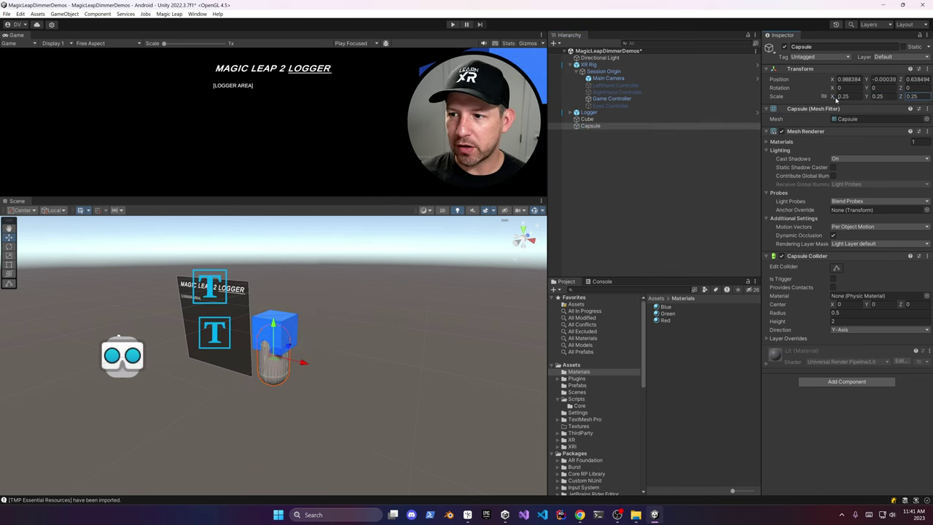
Copy the cube's Transform component and paste its values onto the capsule.
left_click(611, 118)
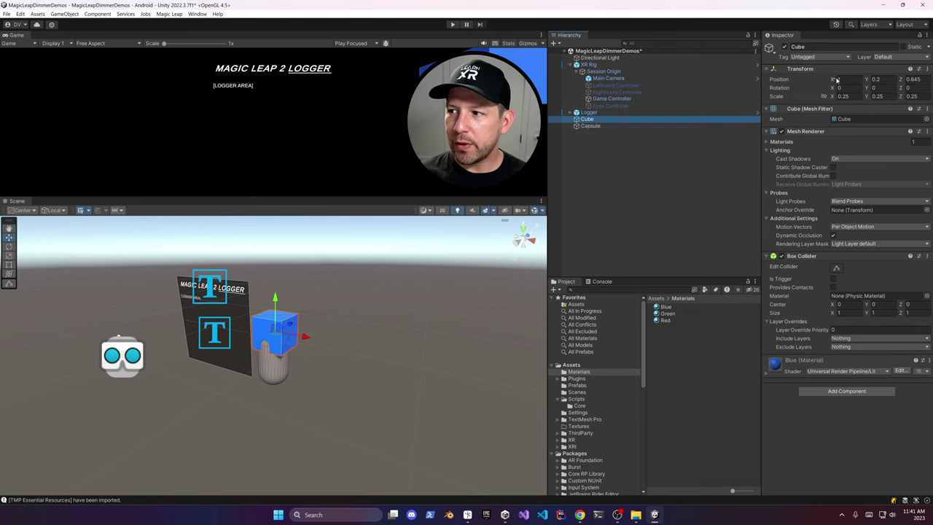
right_click(825, 71)
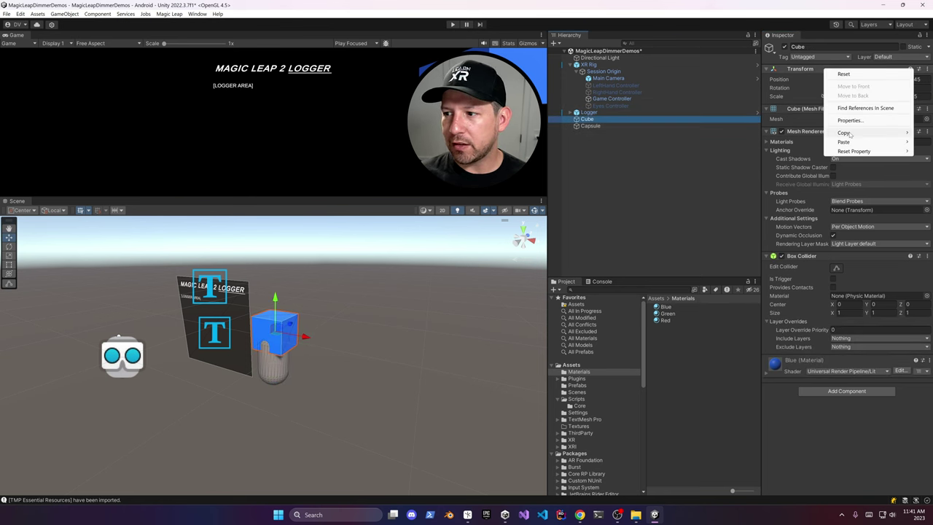
mouse_move(828, 136)
left_click(794, 176)
left_click(591, 125)
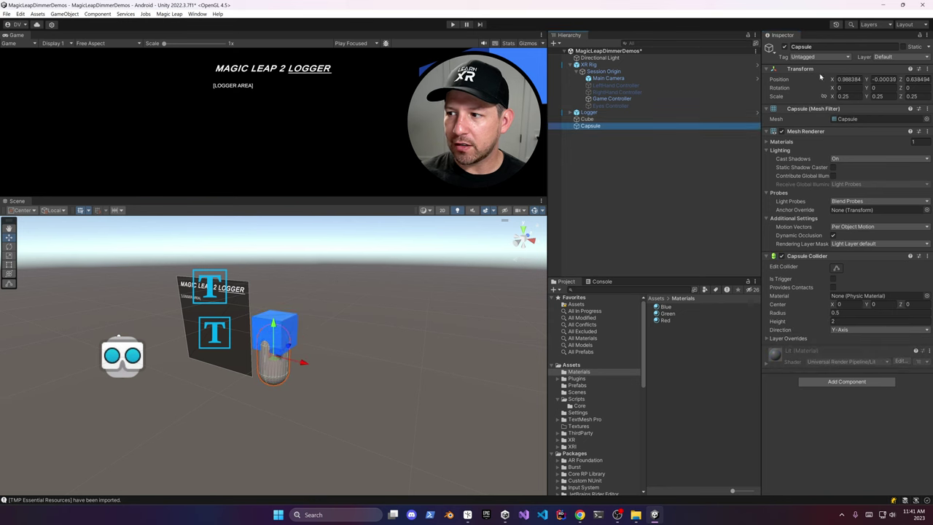
right_click(810, 73)
mouse_move(829, 144)
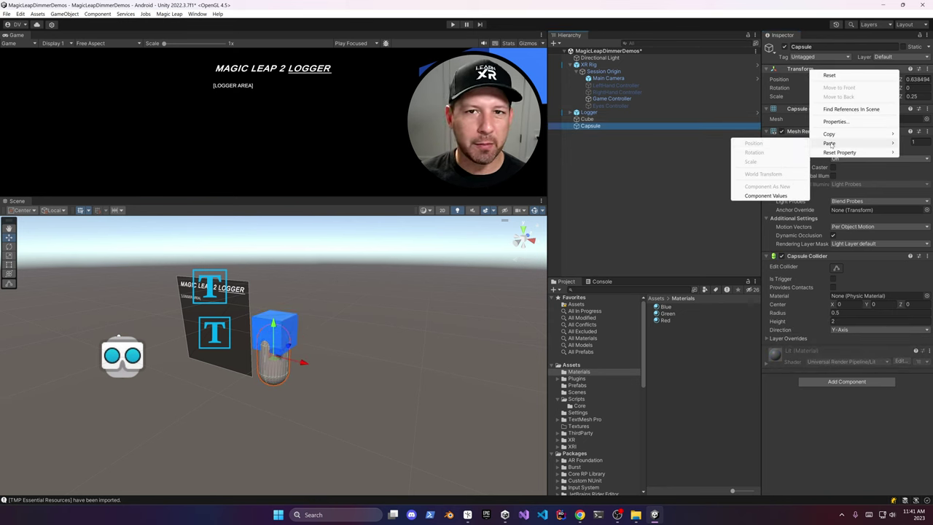
left_click(763, 195)
Set the capsule's X position to 1.5, beside the cube, and apply the Red material to it.
left_click_drag(306, 338, 280, 386)
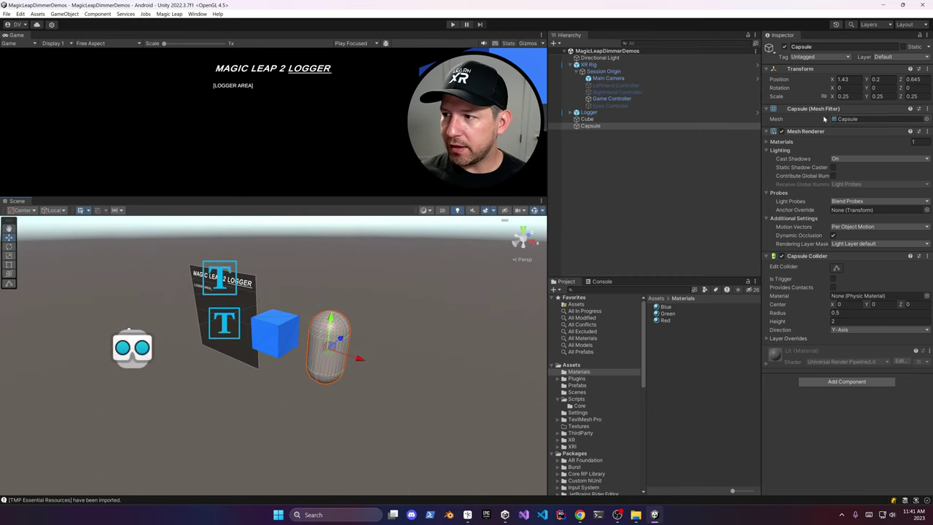
type("1.5")
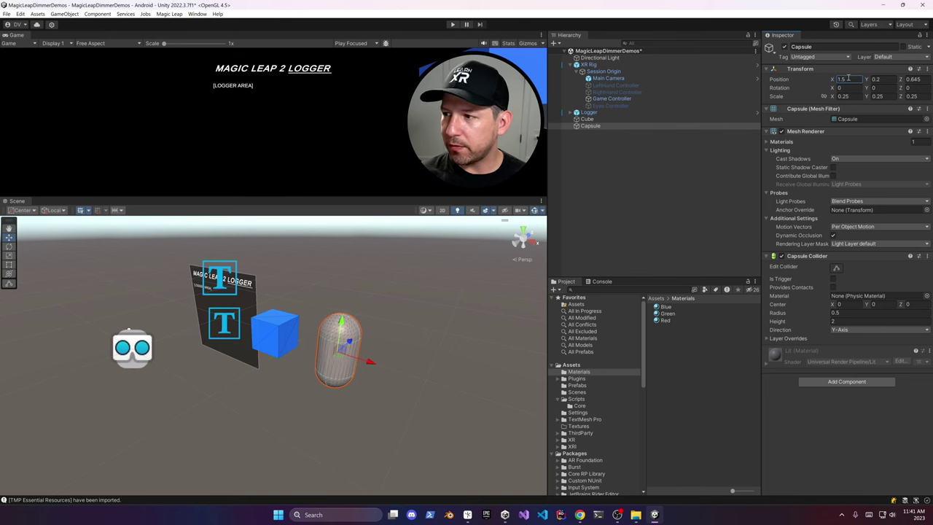
left_click_drag(672, 315, 466, 281)
left_click_drag(662, 323, 346, 333)
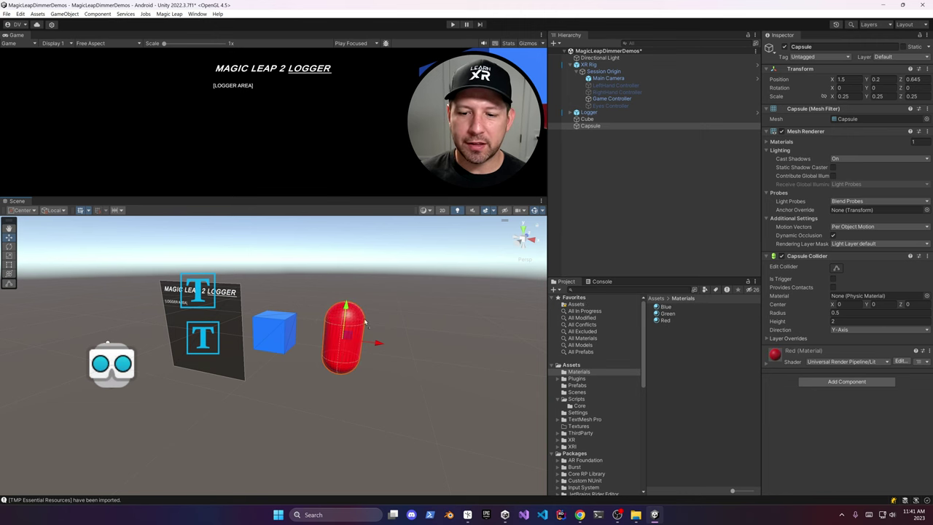
left_click(409, 300)
left_click_drag(409, 301, 543, 310, "alt")
Create a UI canvas at the root level of the scene and name it UI.
right_click(646, 186)
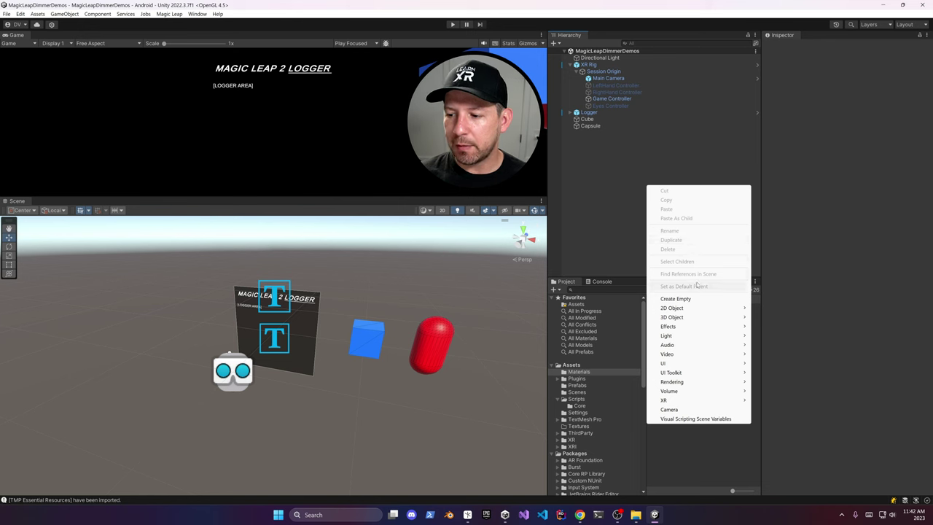
mouse_move(678, 361)
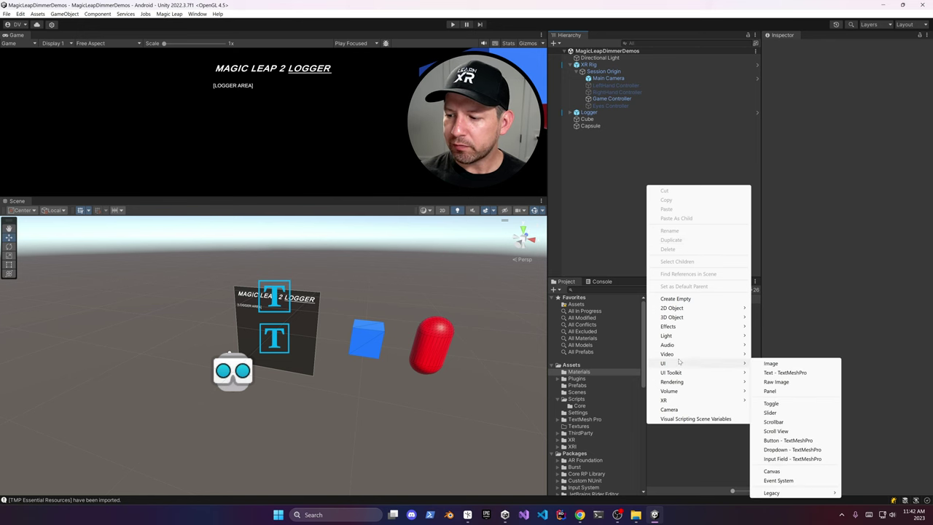
left_click(771, 471)
key("Return")
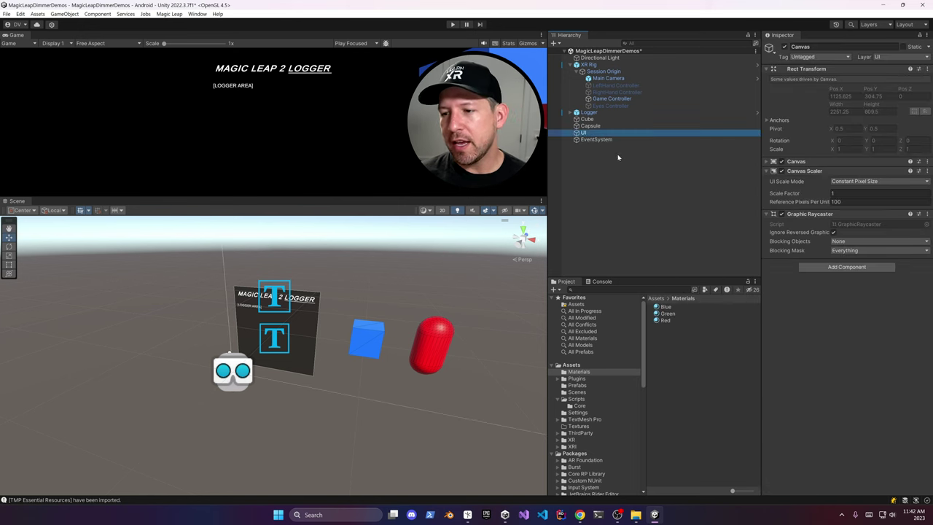
Set the UI canvas's render mode to World Space, with position -1.15, 0.3, 0.4, width 0.85 and height 0.4.
left_click(853, 161)
left_click(860, 172)
left_click(856, 199)
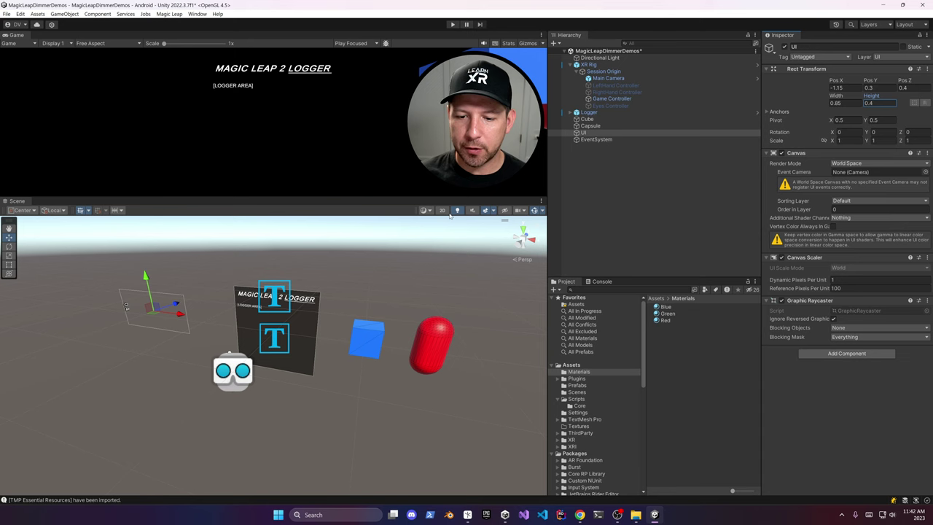
Try rotating the UI canvas about its Y axis and set the rotation back to 0.
left_click(184, 316)
key("f")
left_click_drag(158, 362, 268, 379, "alt")
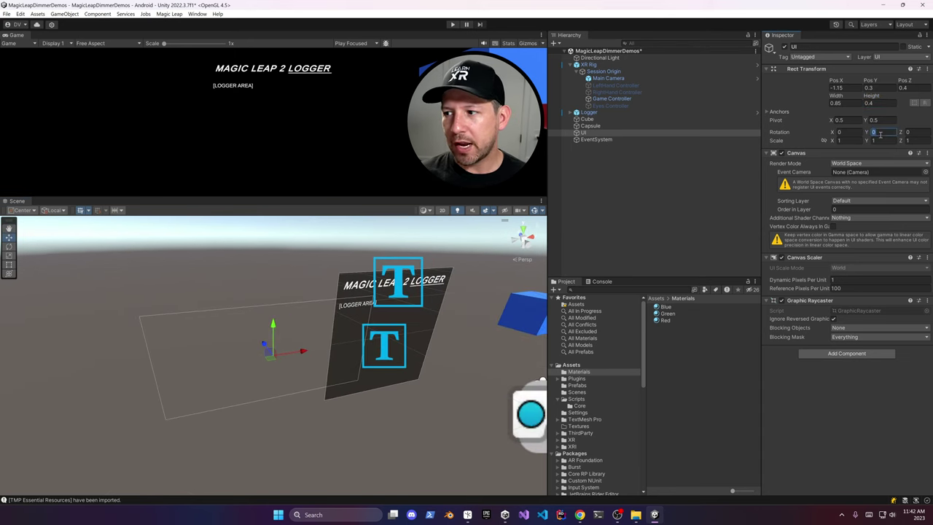
type("60")
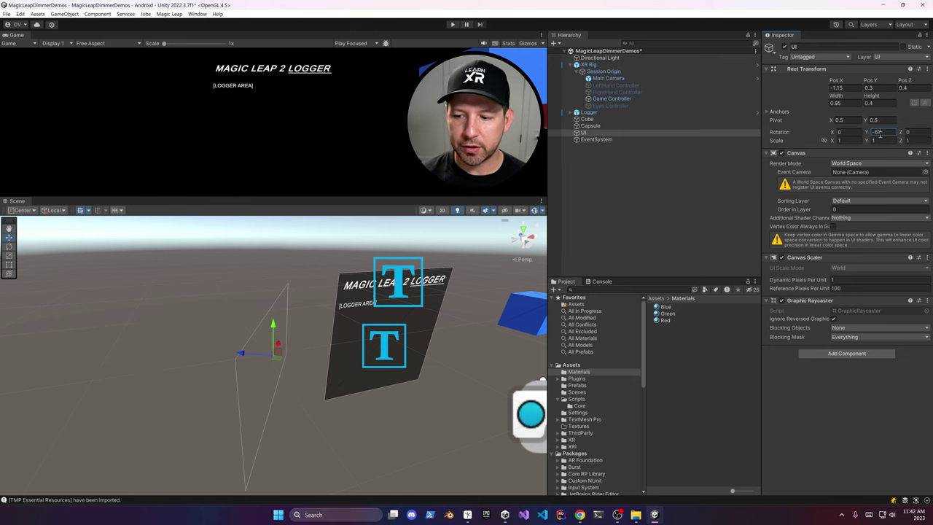
type("0")
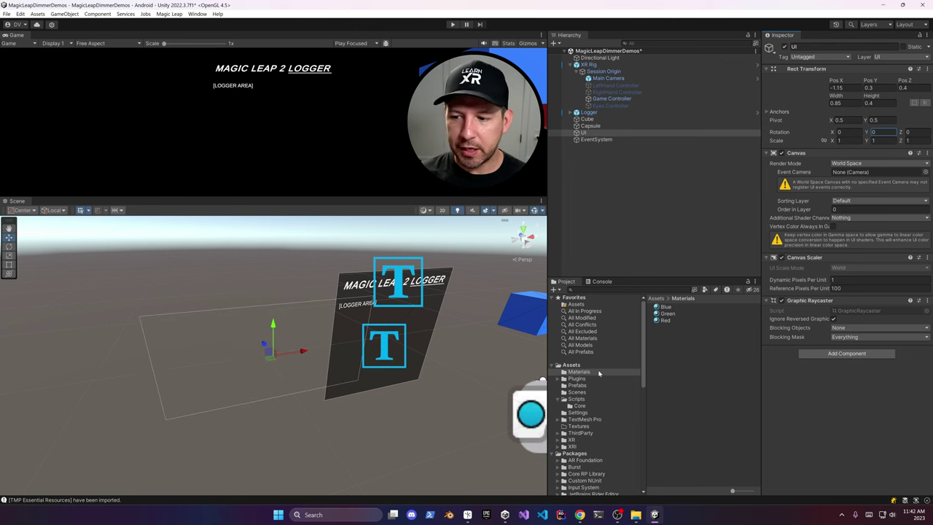
Preview the Magic-Leap-Medical texture from the Textures folder and apply the Sprite (2D and UI) texture type to it.
left_click(579, 425)
double_click(692, 307)
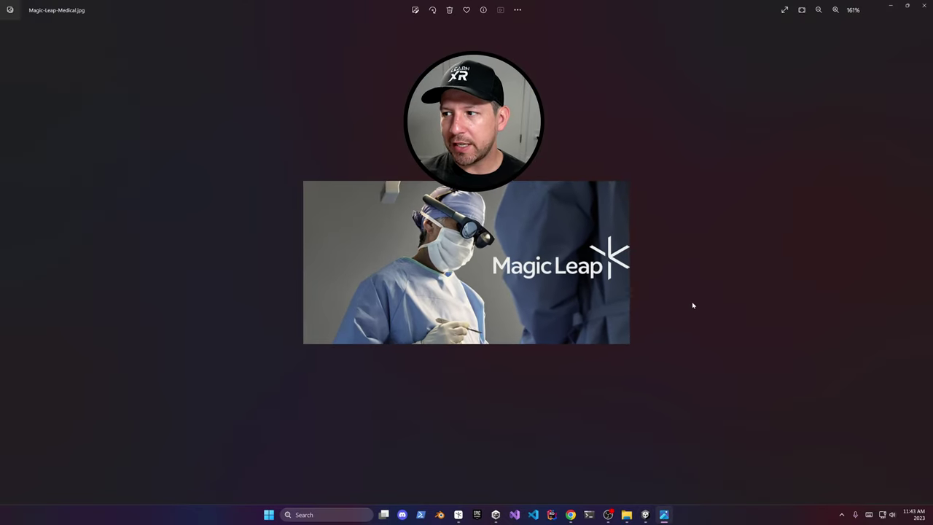
key("alt+F4")
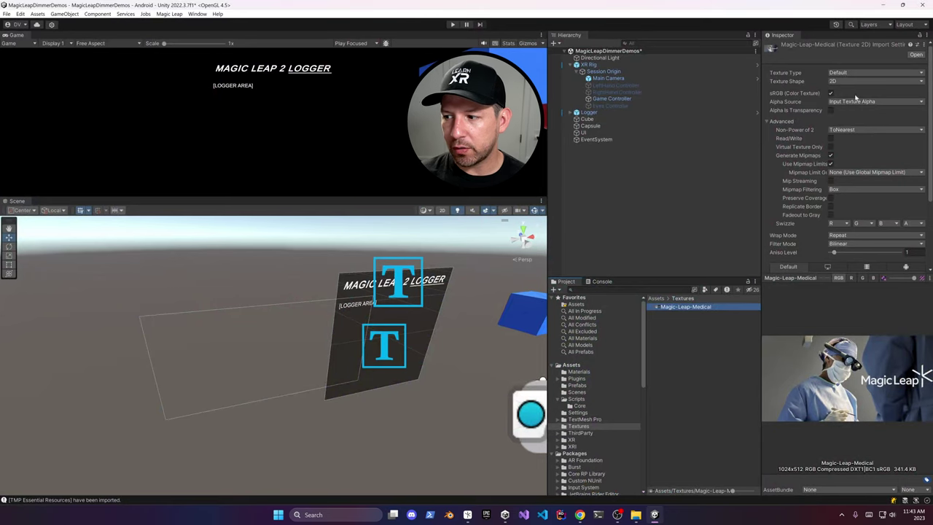
left_click(867, 73)
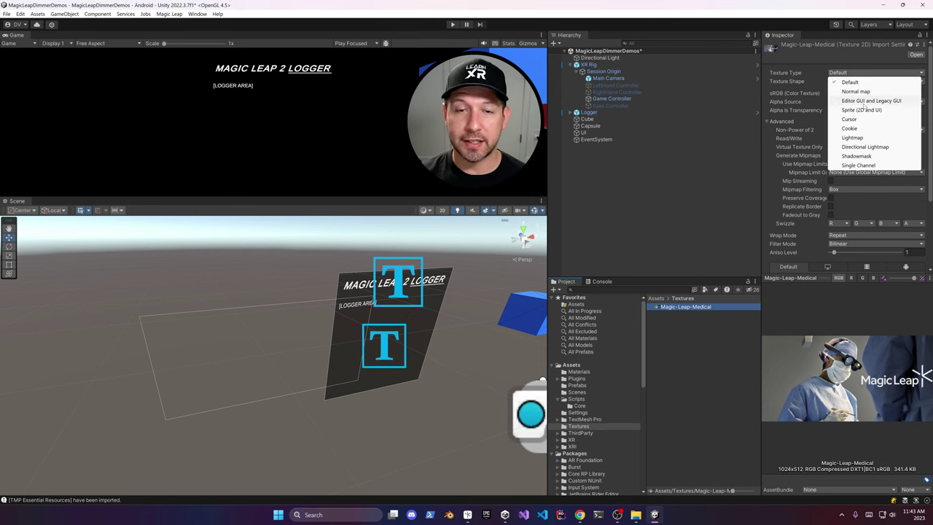
left_click(861, 110)
scroll(894, 241, "down", 3)
left_click(914, 229)
Add an Image under the UI canvas and set its width to 0.85 and height to 0.4.
right_click(595, 133)
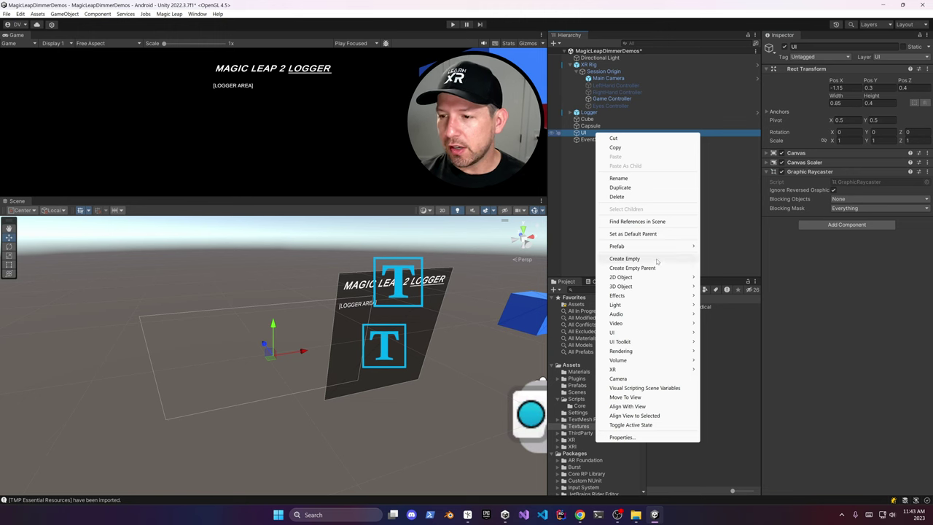
mouse_move(652, 332)
left_click(725, 334)
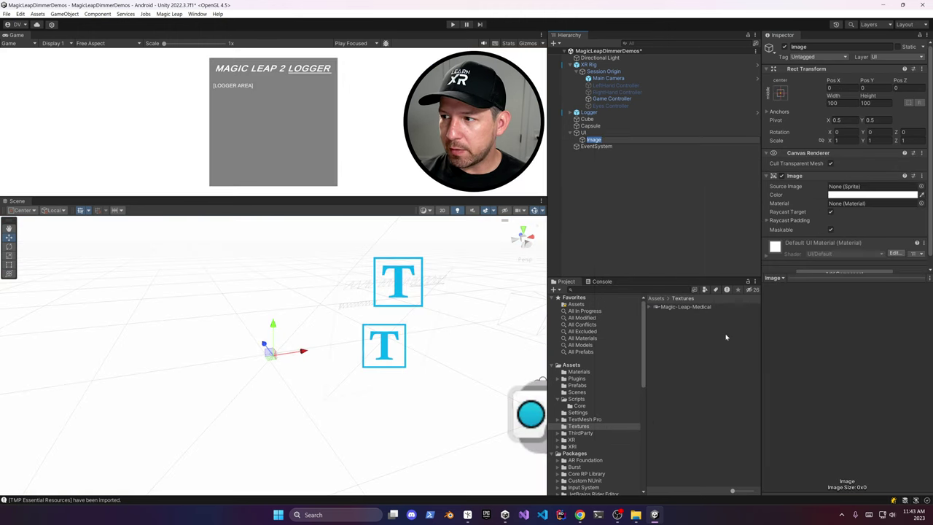
left_click(671, 181)
left_click(696, 139)
left_click(848, 104)
type("0.85")
left_click(882, 104)
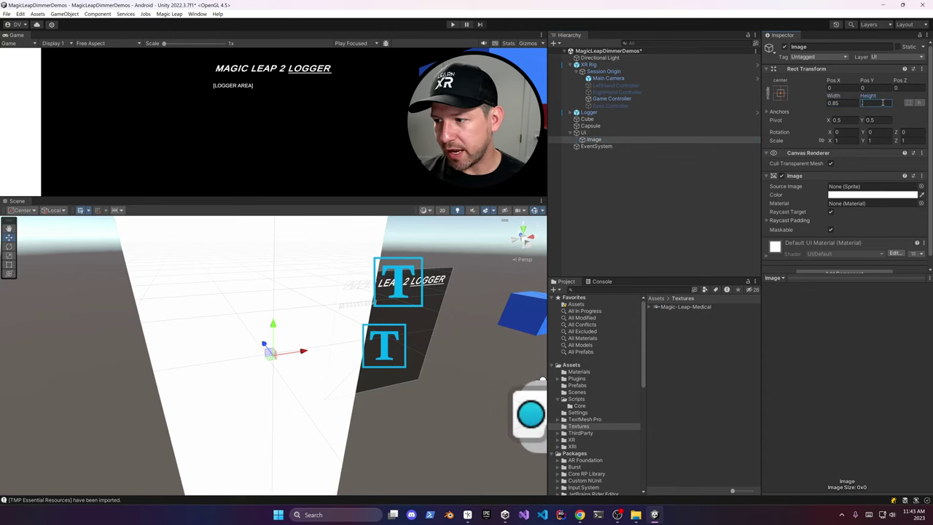
type("0.4")
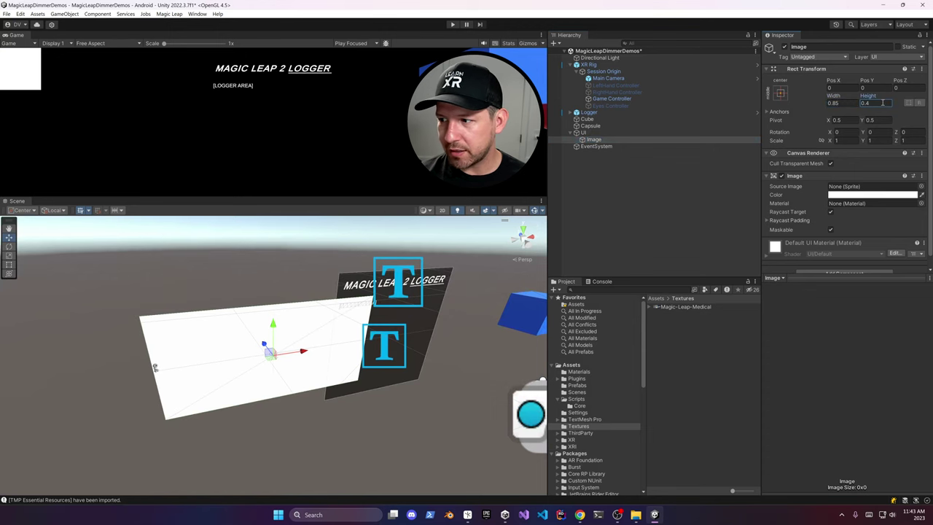
Assign the Magic-Leap-Medical sprite as the Image's source and disable its Raycast Target and Maskable options.
left_click_drag(691, 307, 858, 188)
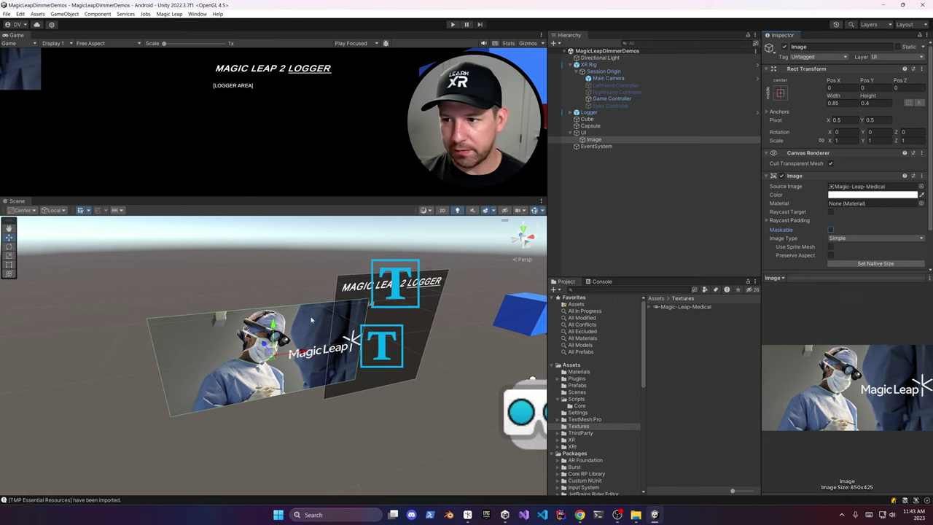
scroll(371, 300, "up", 3)
left_click_drag(418, 328, 384, 283, "alt")
Rename the Image object under the UI canvas as MagicLeapDoctorImage.
left_click(596, 140)
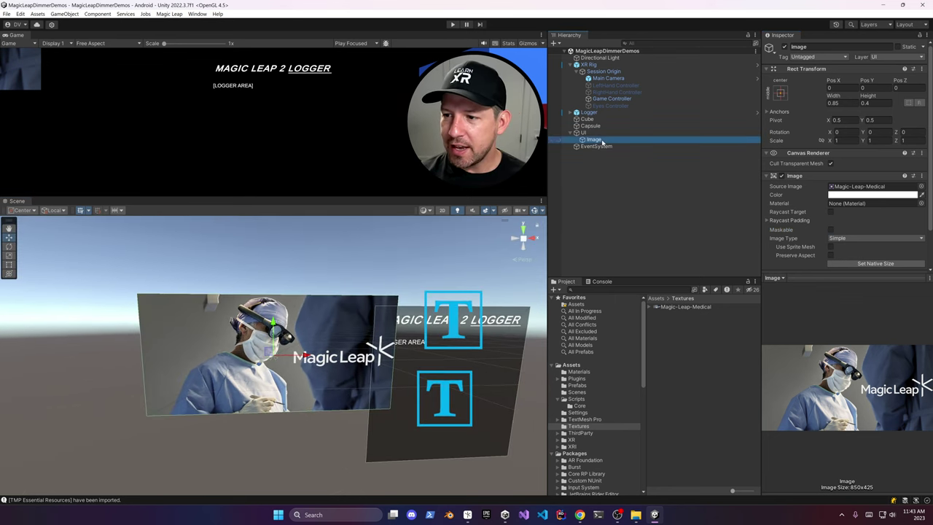
type("MagicLeapDoctorImage")
key("Return")
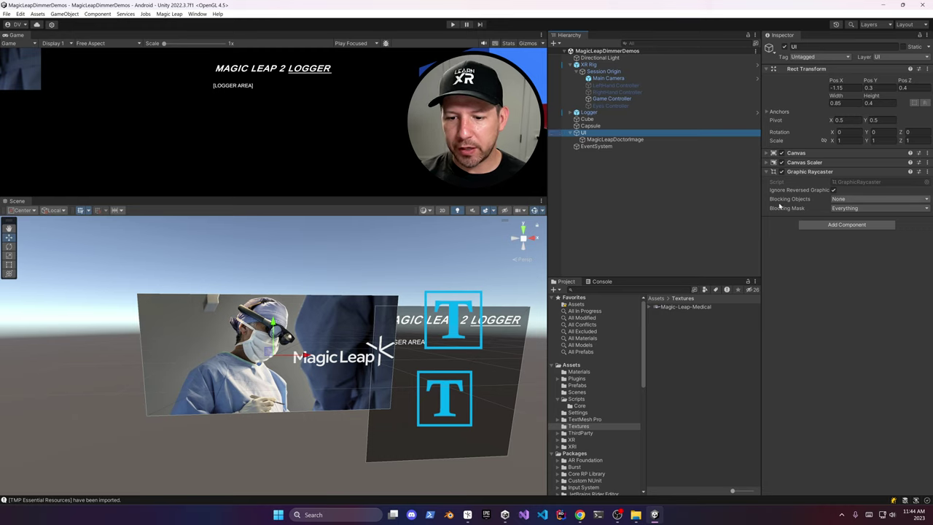
Add a Box Collider fitted around the picture and an XR Grab Interactable component to the UI canvas.
left_click(813, 225)
left_click(813, 226)
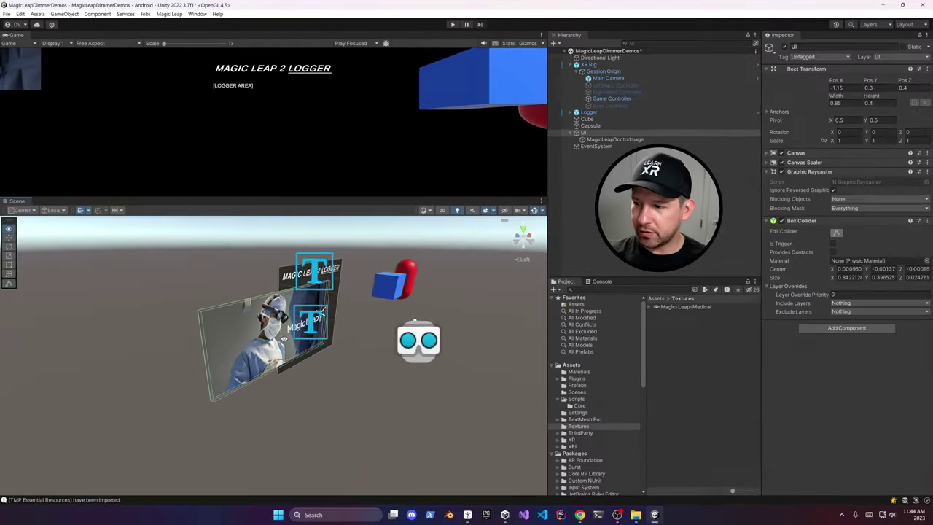
left_click(846, 327)
type("grab")
left_click(831, 391)
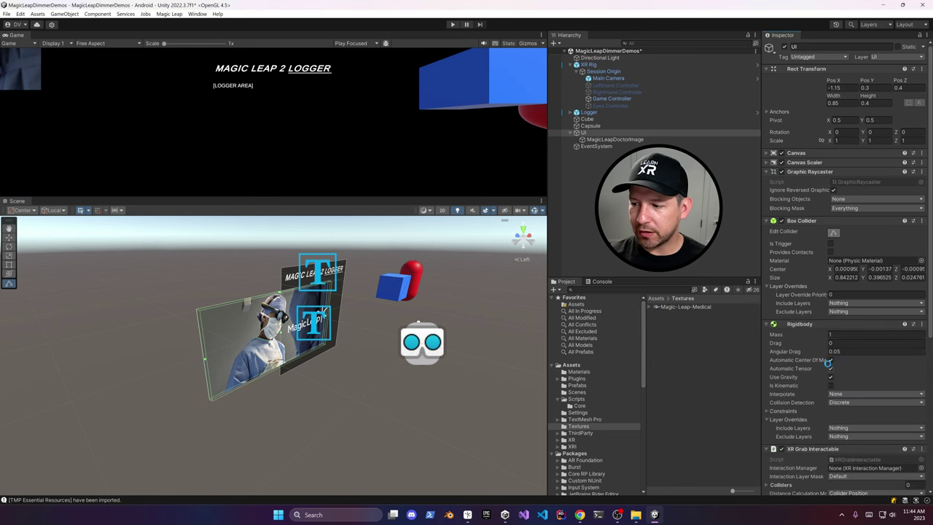
Make the UI canvas's Rigidbody kinematic and collapse its XR Grab Interactable, Rigidbody and Box Collider settings.
left_click(830, 386)
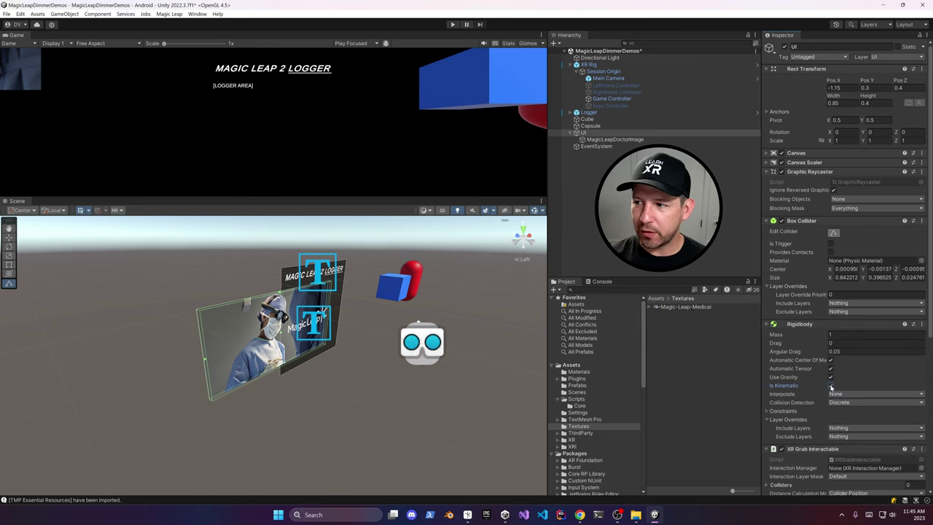
scroll(849, 332, "down", 5)
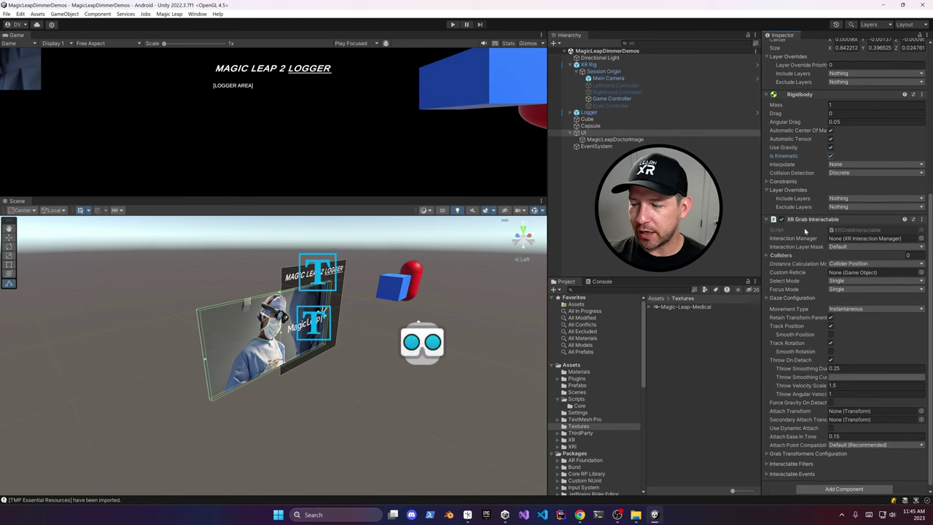
left_click(805, 220)
left_click(809, 323)
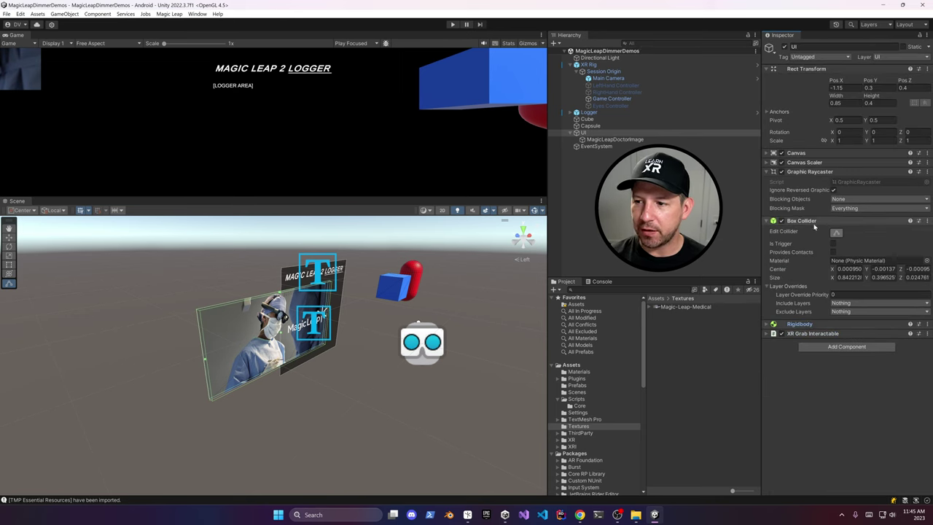
left_click(810, 220)
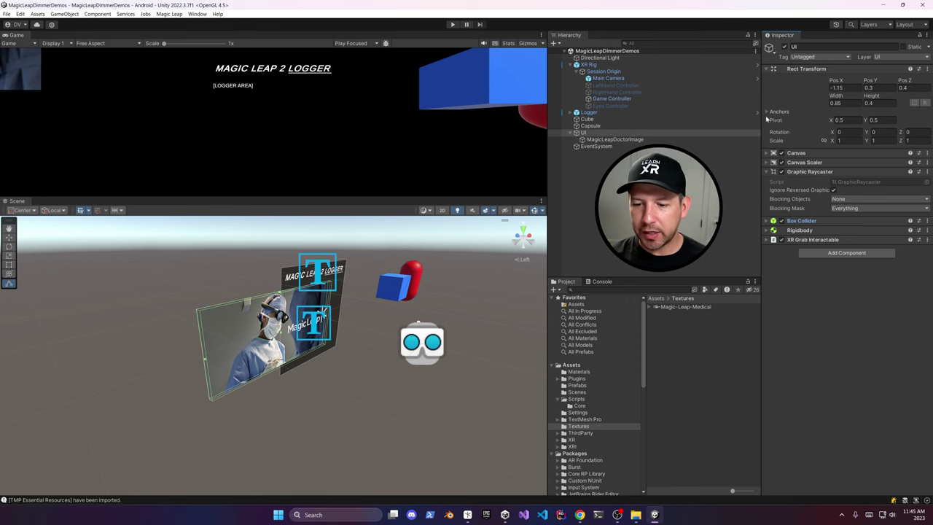
Set the UI canvas's Y rotation to -50 so the picture is angled beside the logger.
left_click(881, 130)
type("-50")
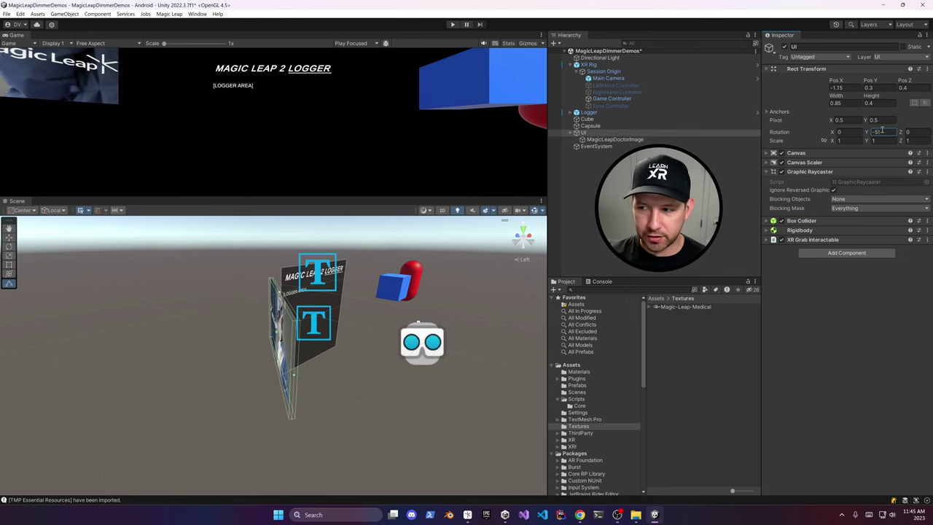
type("f")
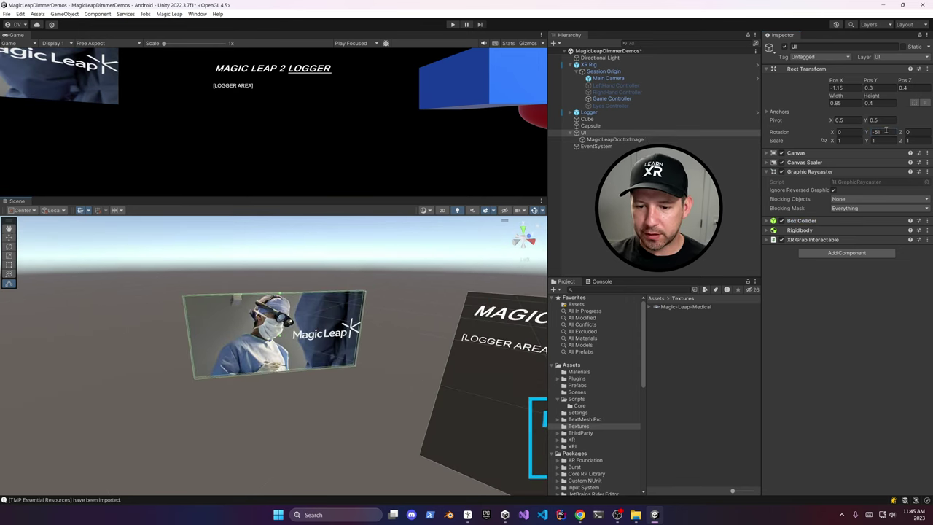
type("-50")
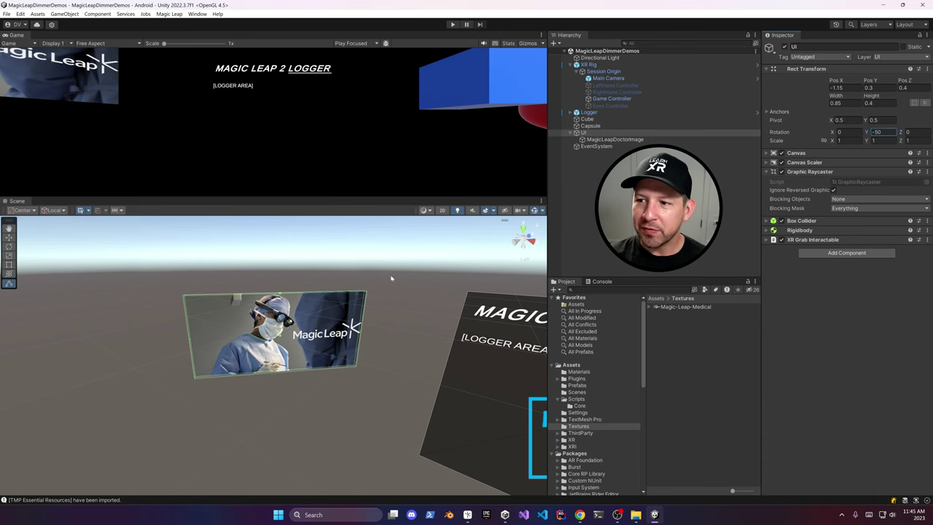
scroll(390, 278, "down", 4)
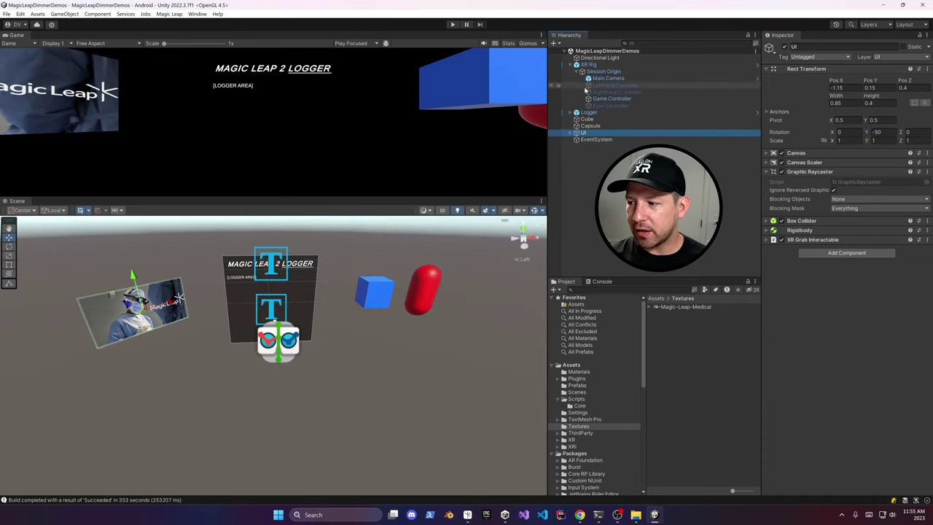
Disable Force Grab in the XR Ray Interactor of the Game Controller under the XR Rig.
left_click(604, 98)
scroll(838, 246, "down", 10)
scroll(838, 246, "down", 7)
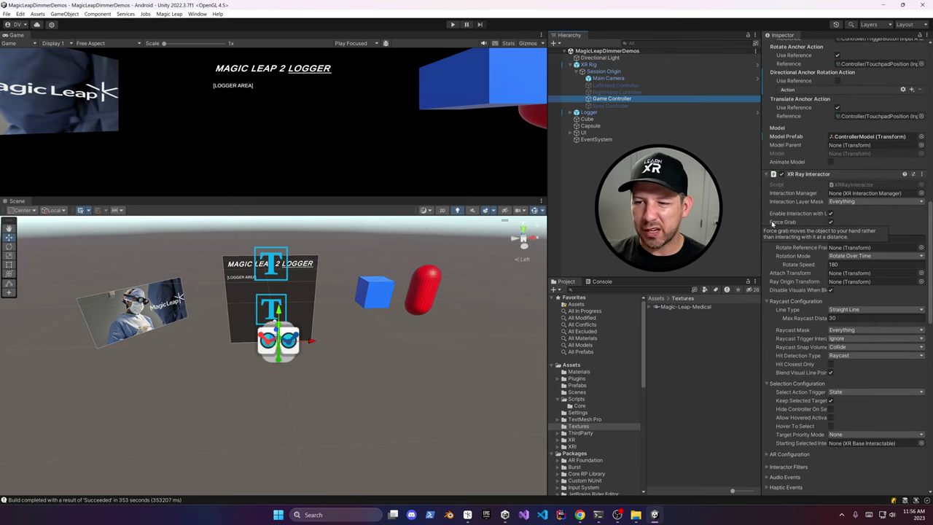
left_click(830, 223)
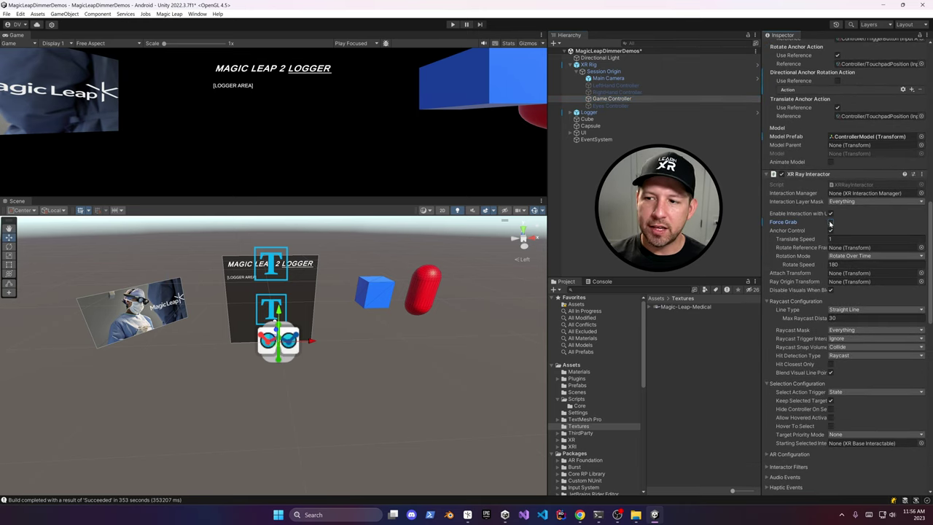
Add an XR Grab Interactable component to both the Cube and the Capsule and expand their Rigidbody settings.
left_click(588, 119)
left_click(590, 126, "ctrl")
left_click(846, 272)
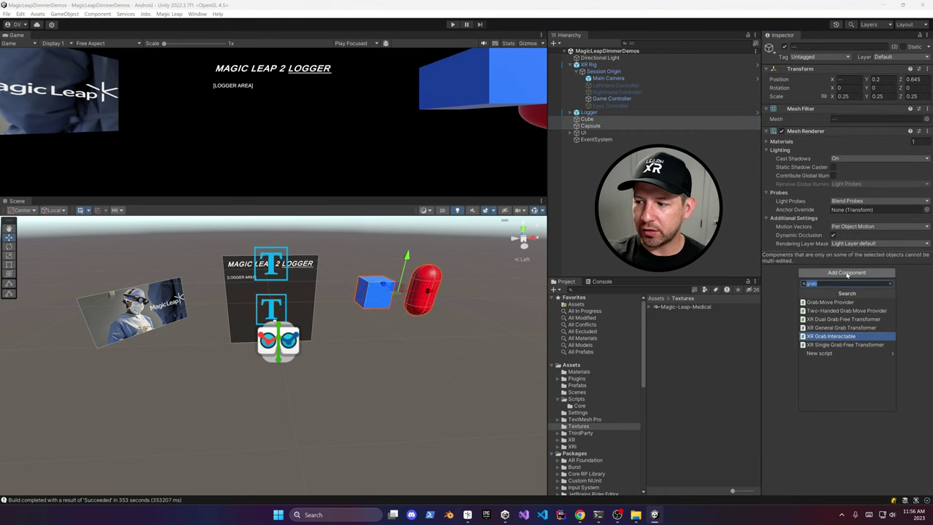
left_click(832, 336)
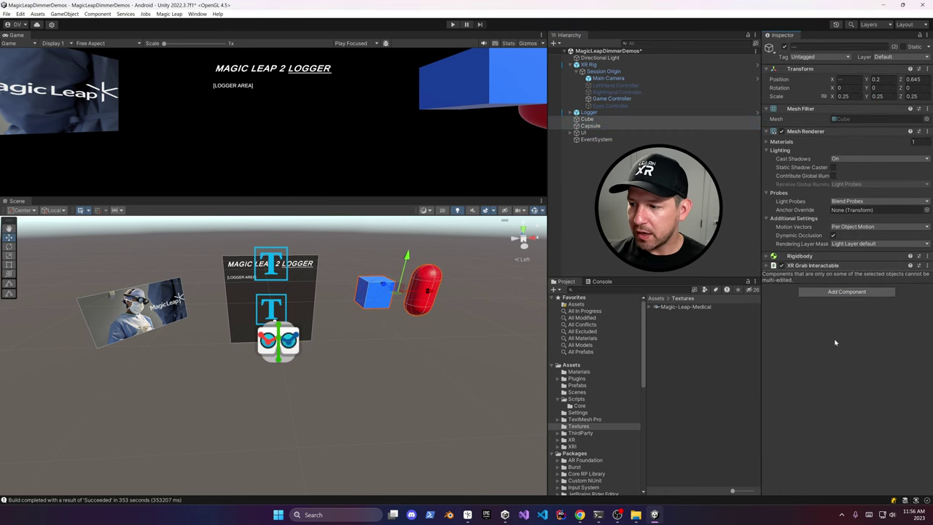
left_click(805, 257)
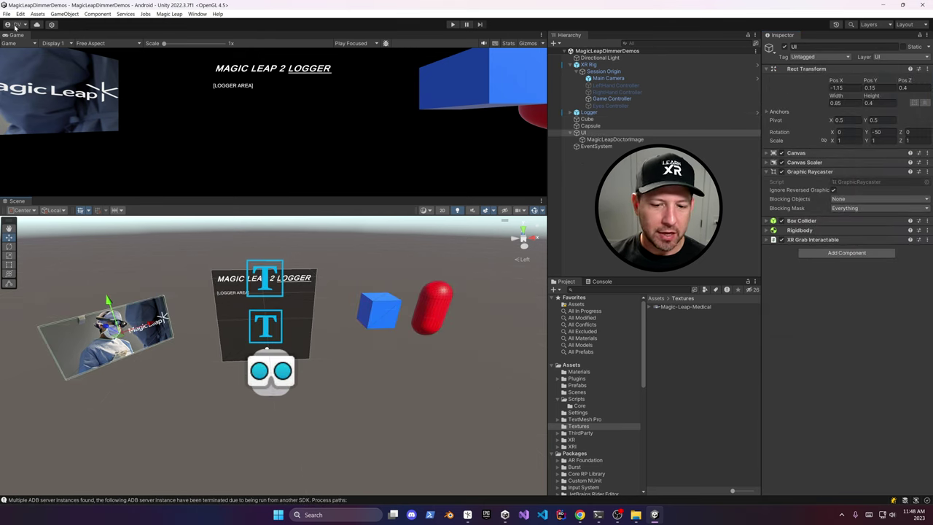
Open the build settings, keep Magic Leap 2 as the Android run device and start a build and run.
left_click(7, 14)
left_click(29, 116)
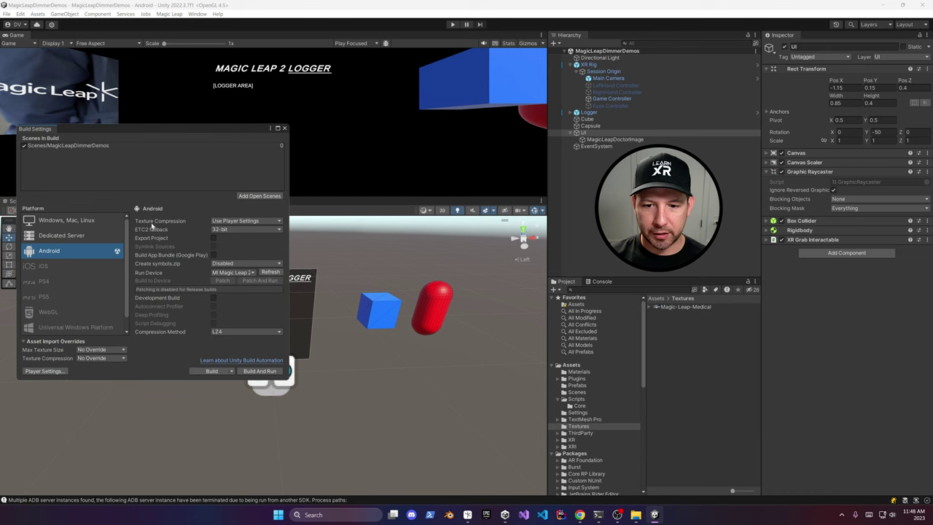
left_click(230, 272)
left_click(198, 276)
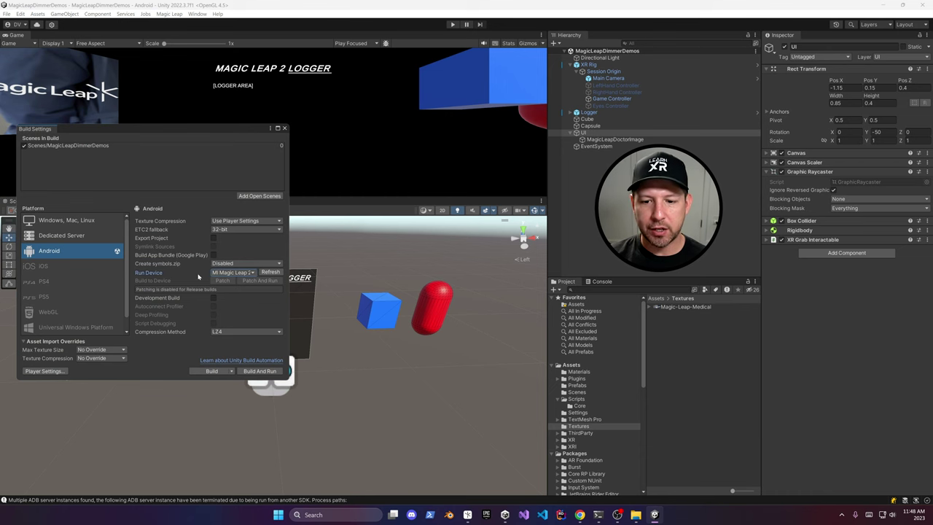
left_click(260, 372)
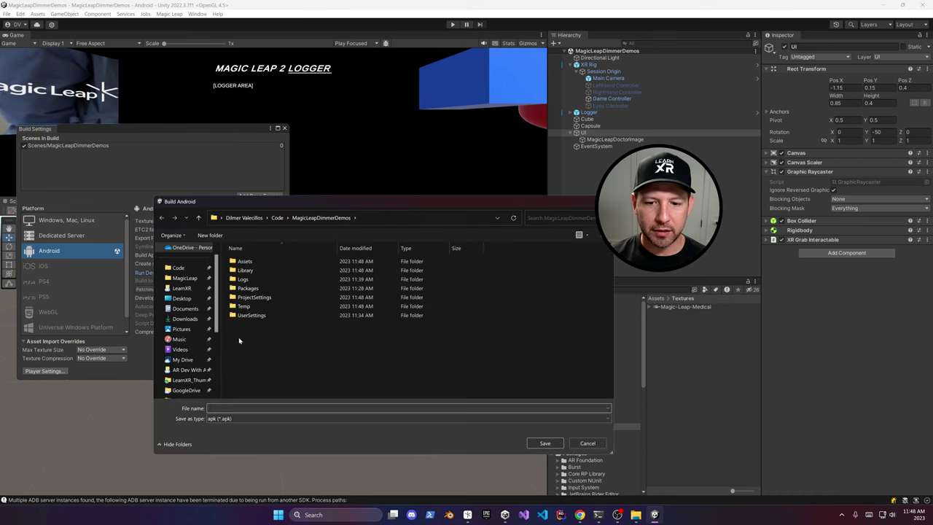
Choose the Builds folder on the Desktop as the APK's destination and name the file TestBuild_3.
left_click(182, 298)
left_click(242, 262)
double_click(242, 262)
left_click(294, 406)
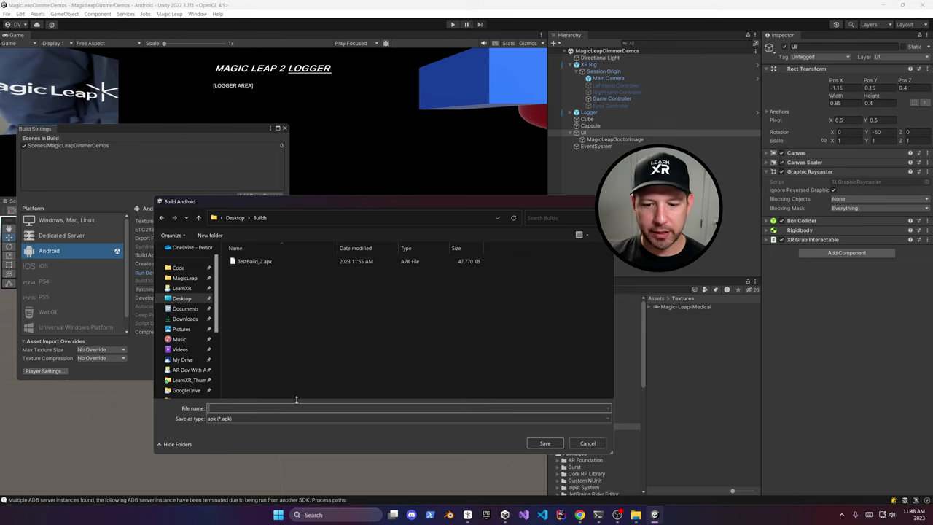
type("TestBuild_3")
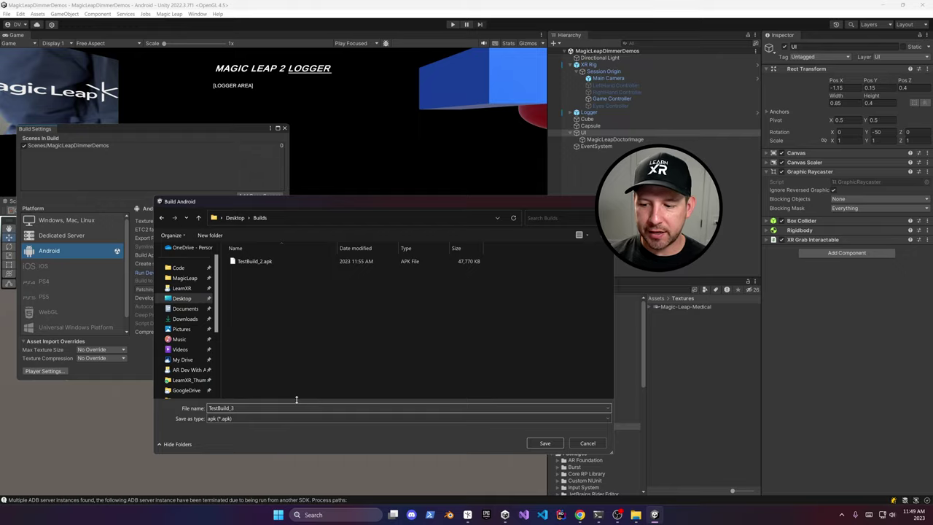